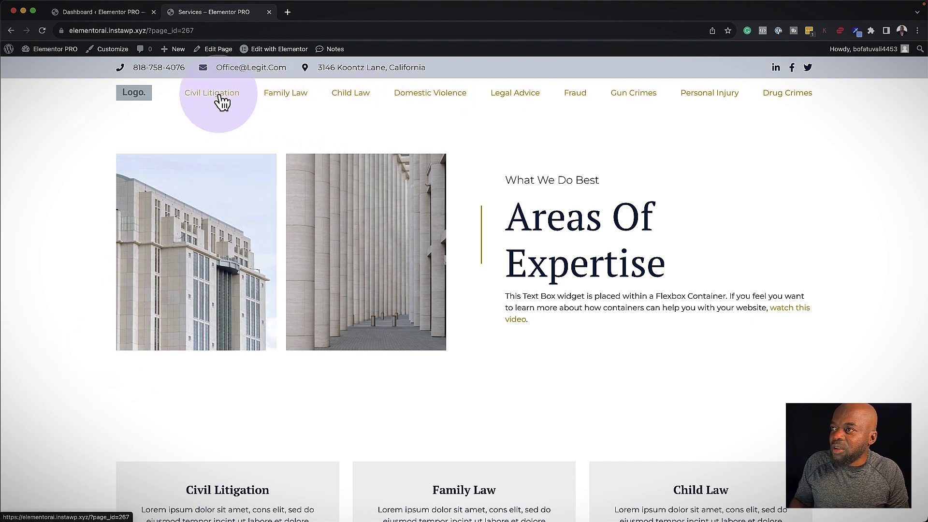
Step: Open Elementor's Import / Export Kit tools from the site dashboard and start a template kit export
left_click(143, 96)
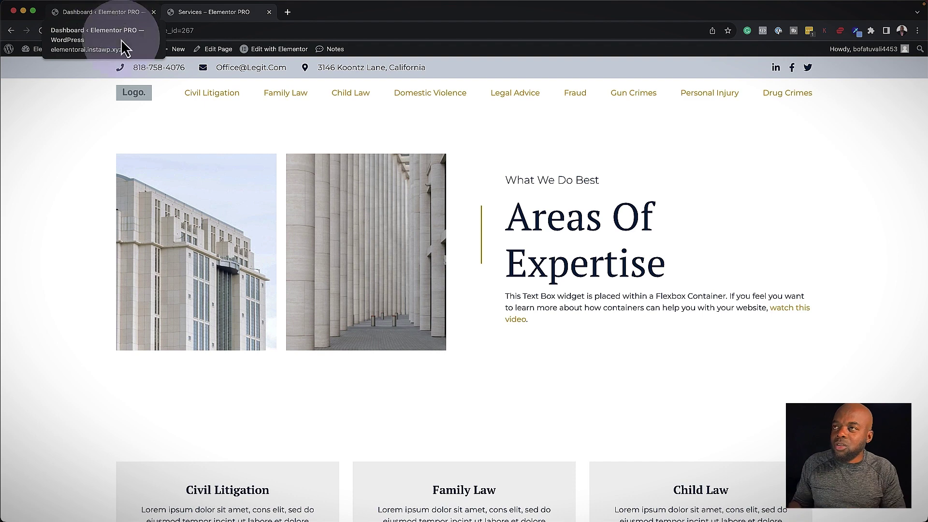
left_click(118, 15)
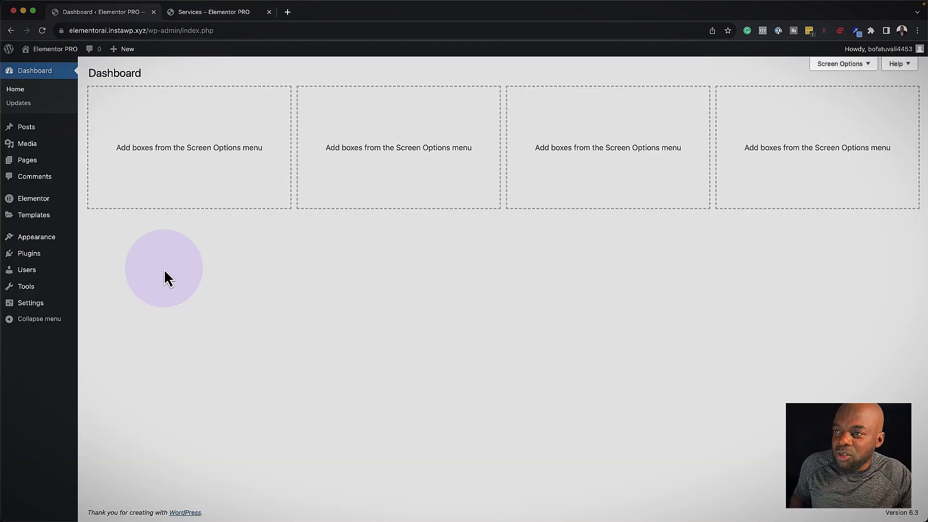
mouse_move(48, 201)
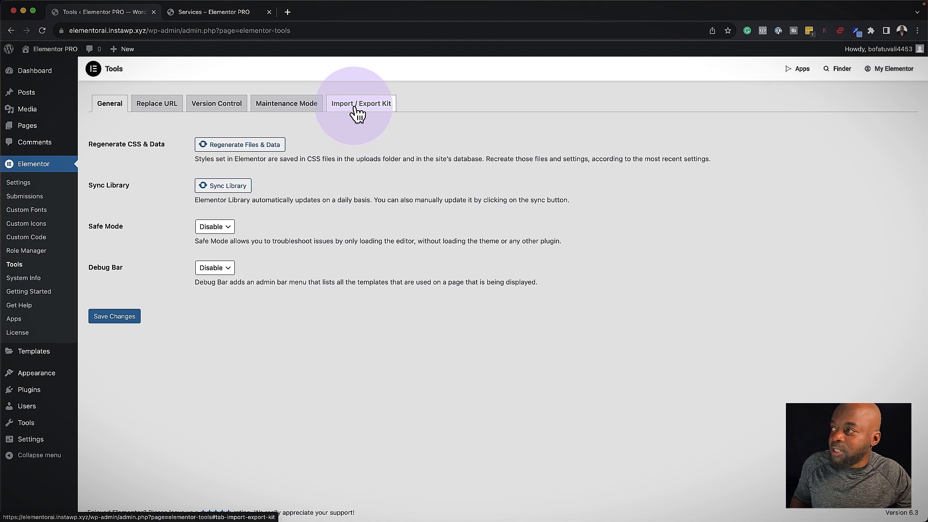
left_click(356, 113)
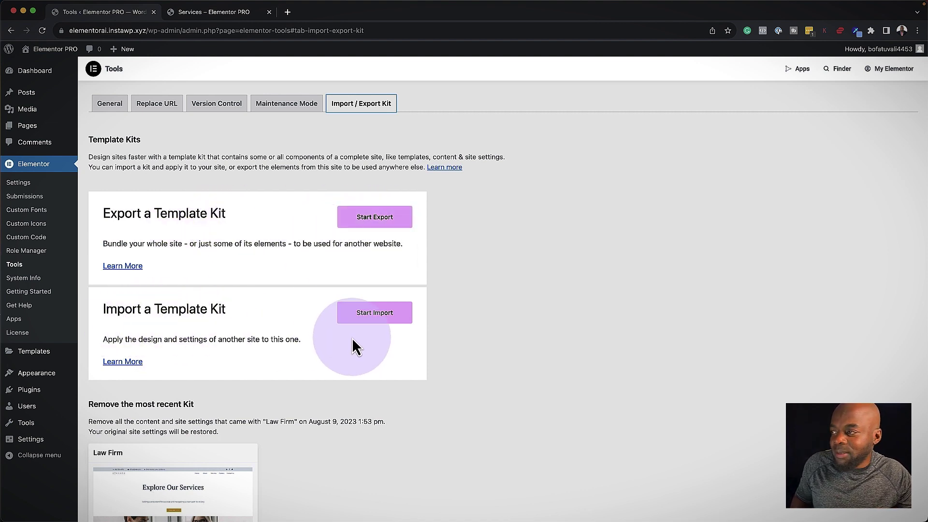
scroll(305, 344, "down", 5)
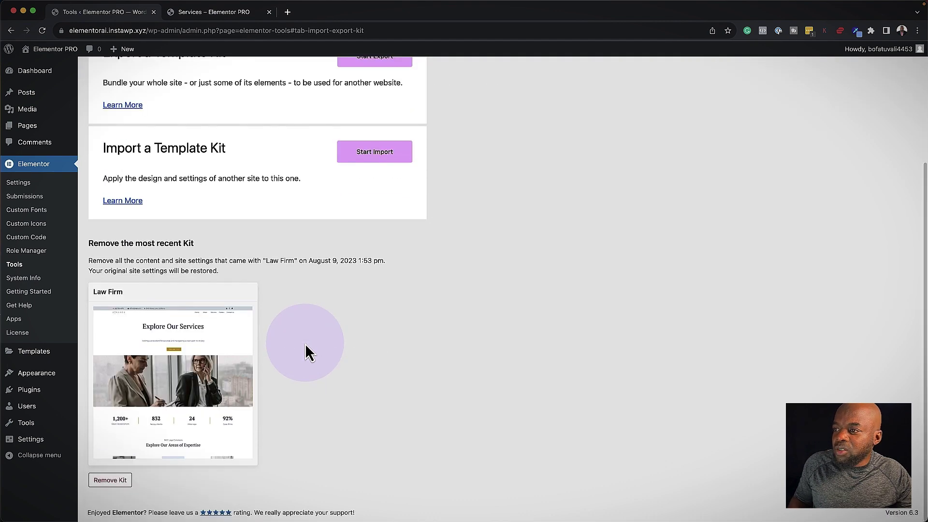
scroll(305, 343, "up", 5)
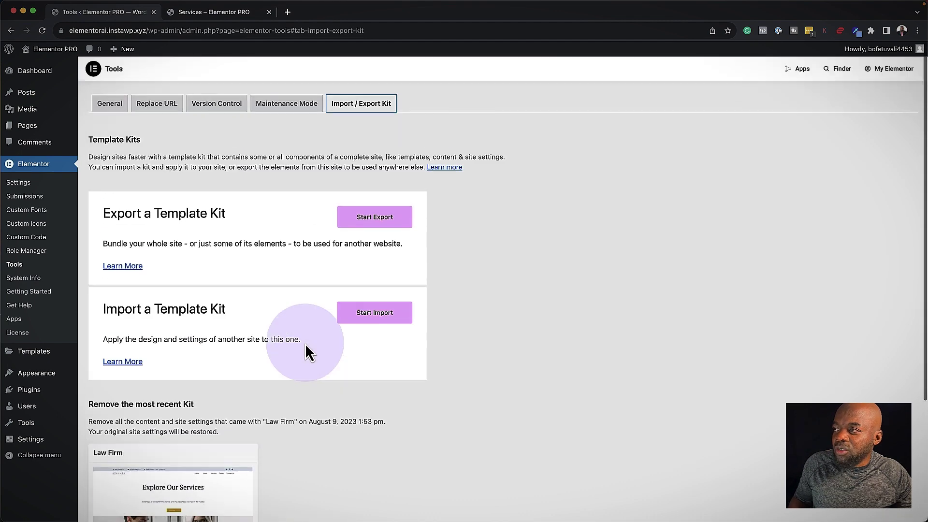
left_click(378, 218)
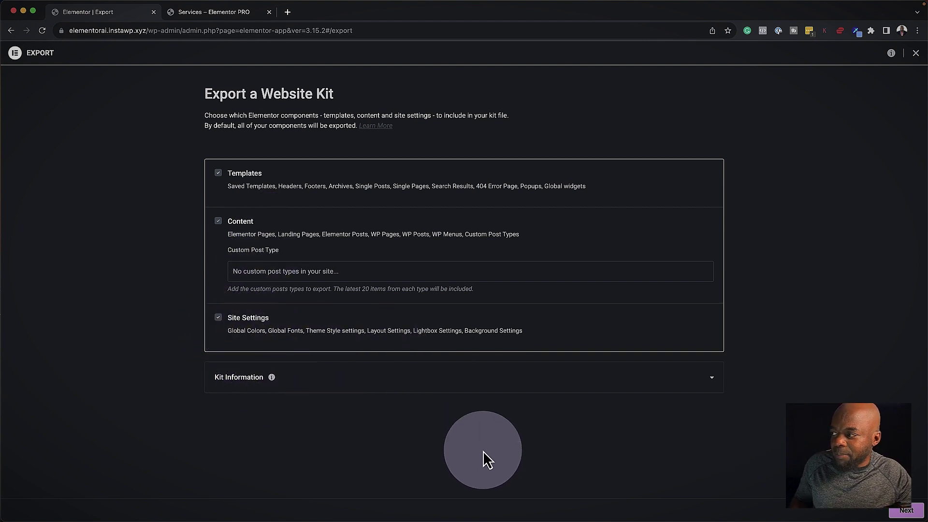
Step: Expand the kit information, name the kit "Mak Elementor Kit" and enter the description "Mak Elementor Kit."
left_click(303, 379)
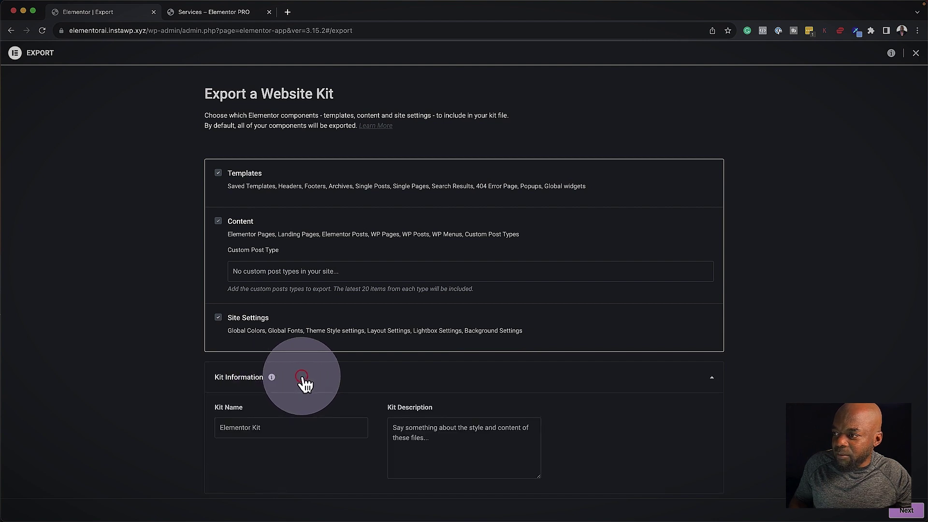
left_click(281, 429)
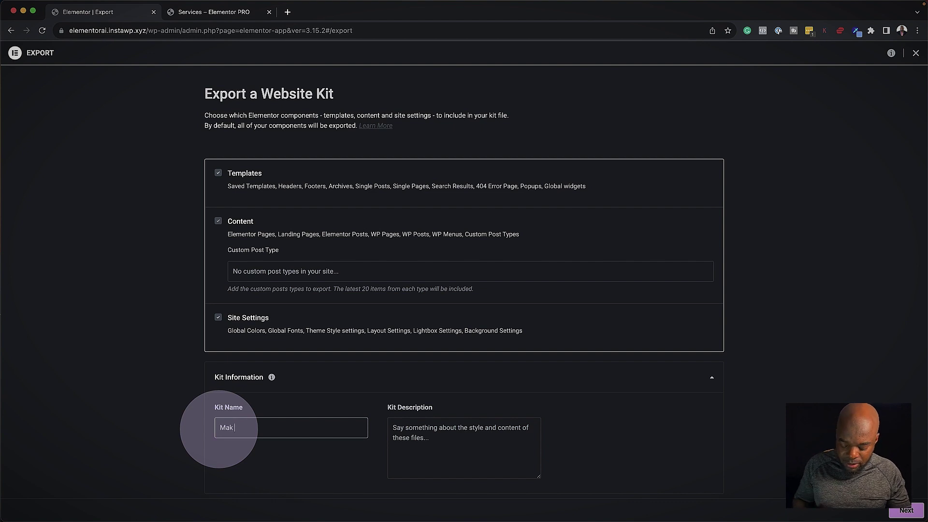
type("Mak Ele")
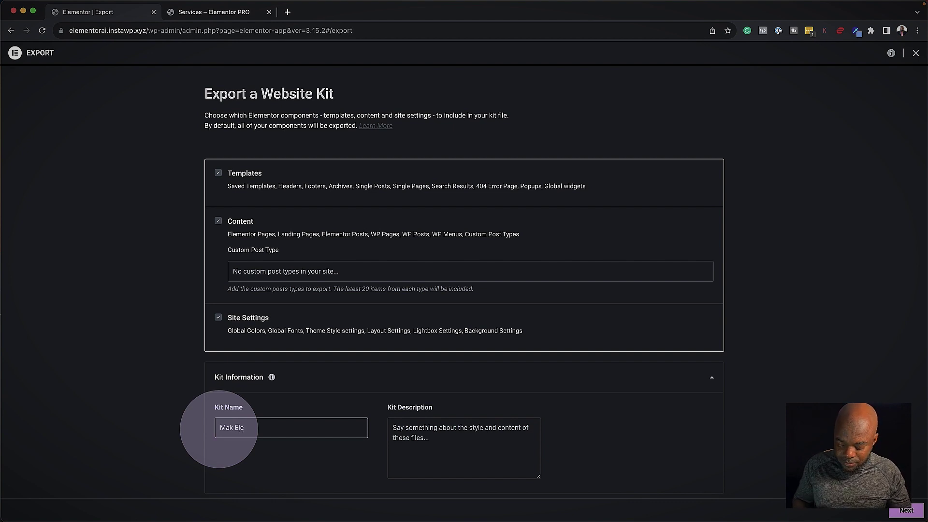
type("mentor Kit")
left_click(436, 439)
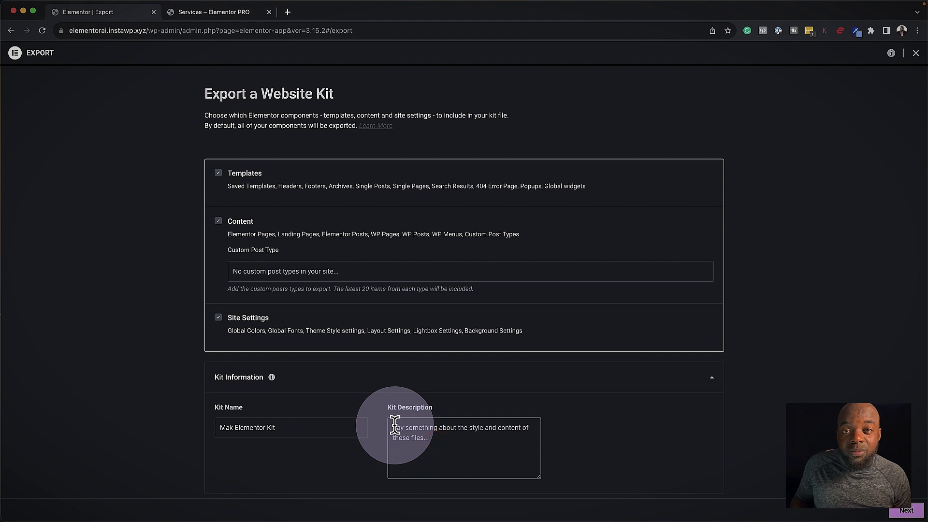
left_click(301, 425)
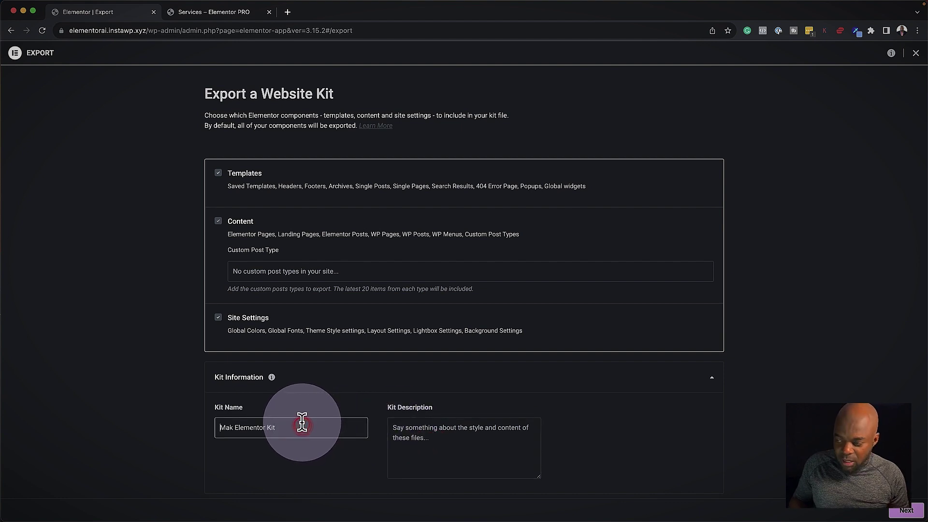
left_click(406, 432)
type("Mak Elementor Kit")
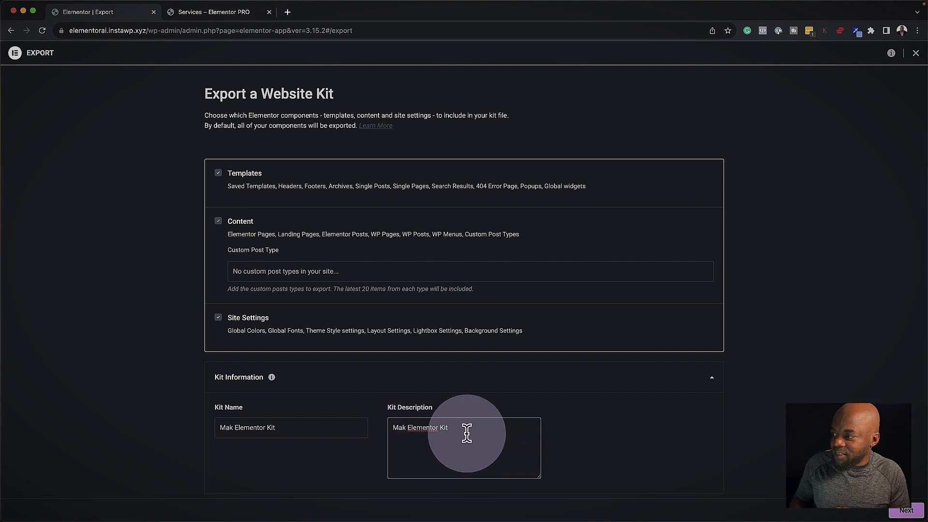
type(".")
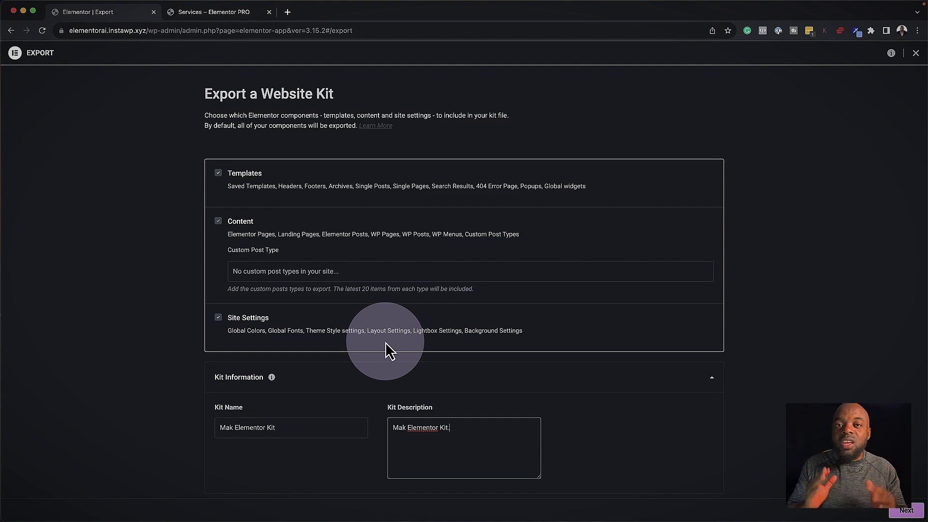
Step: Create the website kit with the Elementor and Elementor Pro plugins included and download the export file manually
left_click(912, 514)
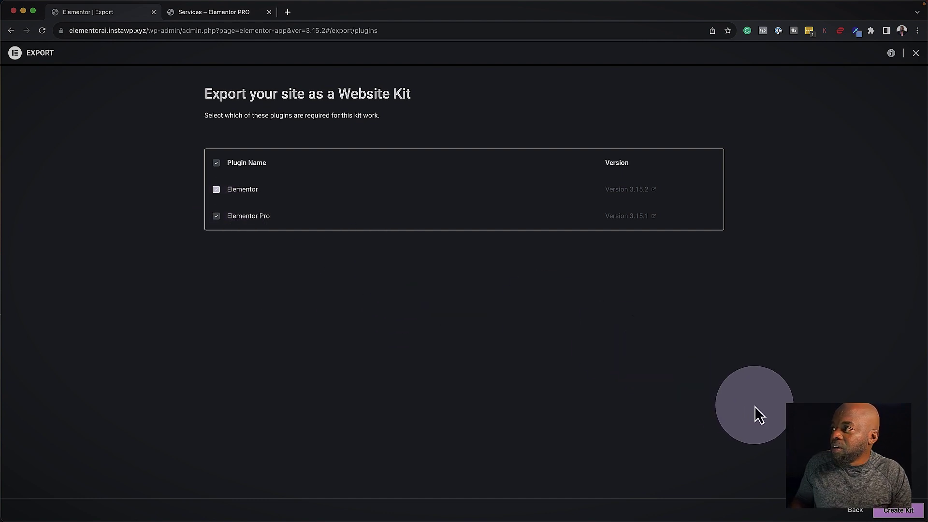
left_click(899, 511)
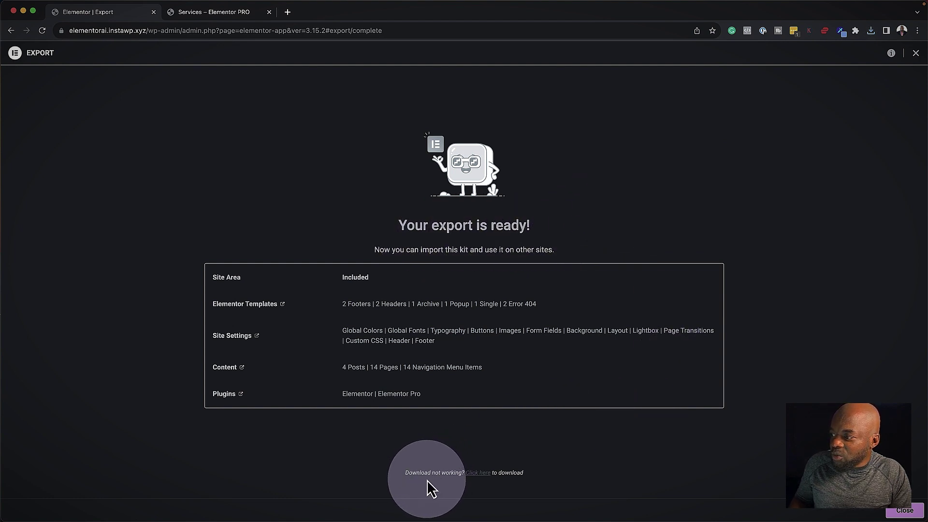
left_click(482, 474)
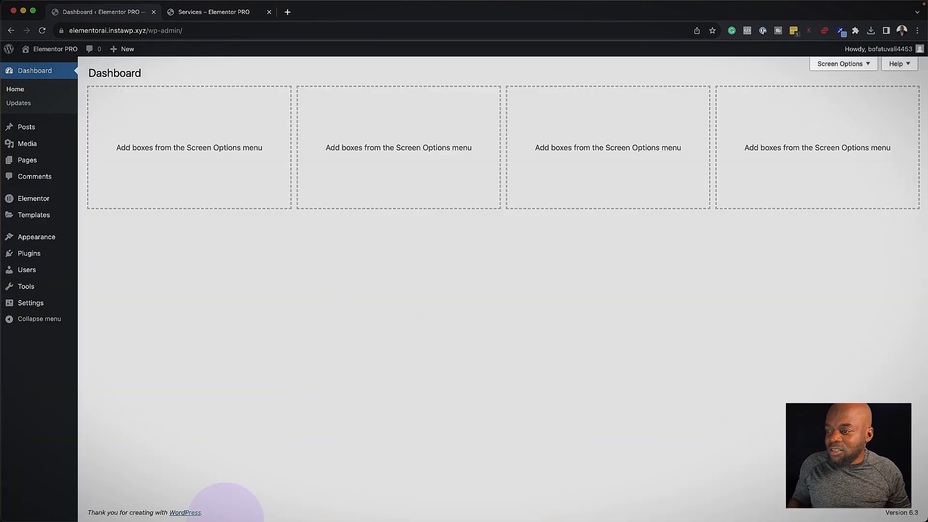
Step: Switch to Finder and check the Downloads folder for the exported kit ZIP archive
mouse_move(217, 505)
left_click(140, 504)
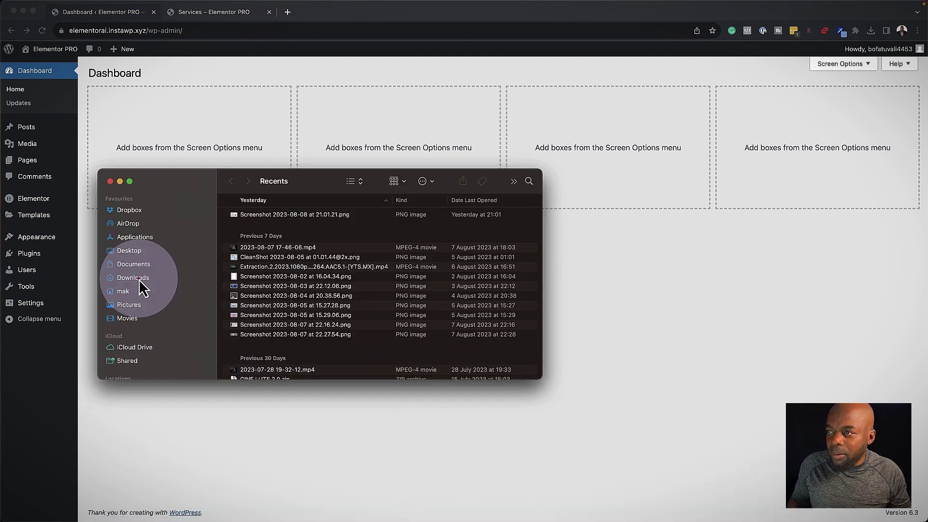
left_click(140, 280)
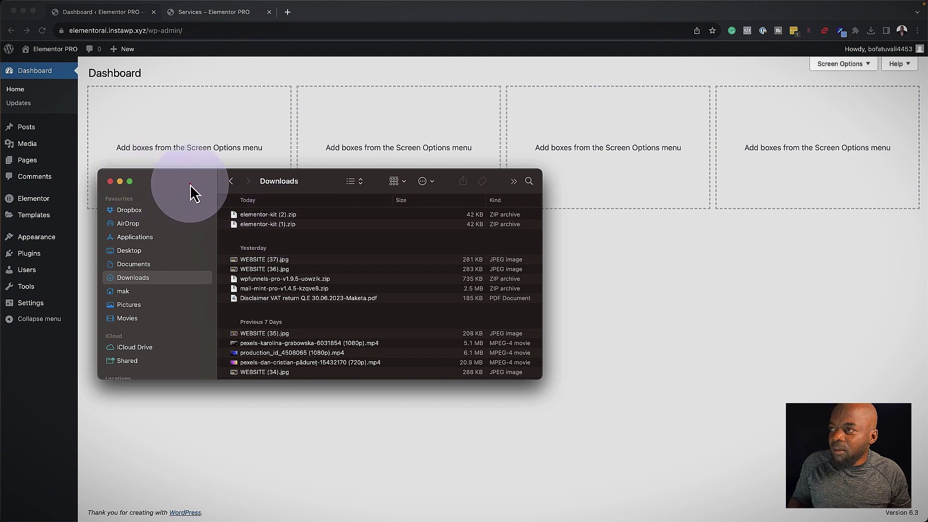
left_click_drag(190, 184, 292, 247)
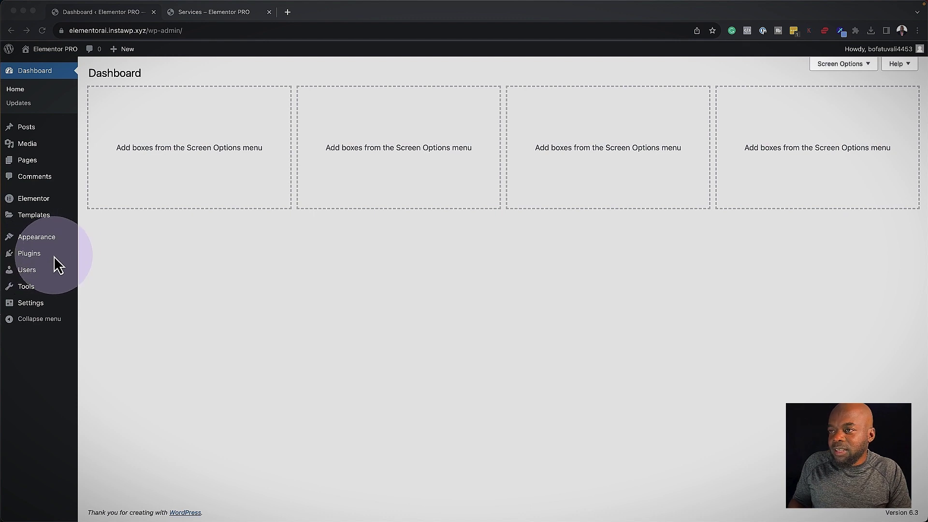
Step: Create and publish a new WordPress page titled "Mak Kit" and open it for editing with Elementor
left_click(33, 162)
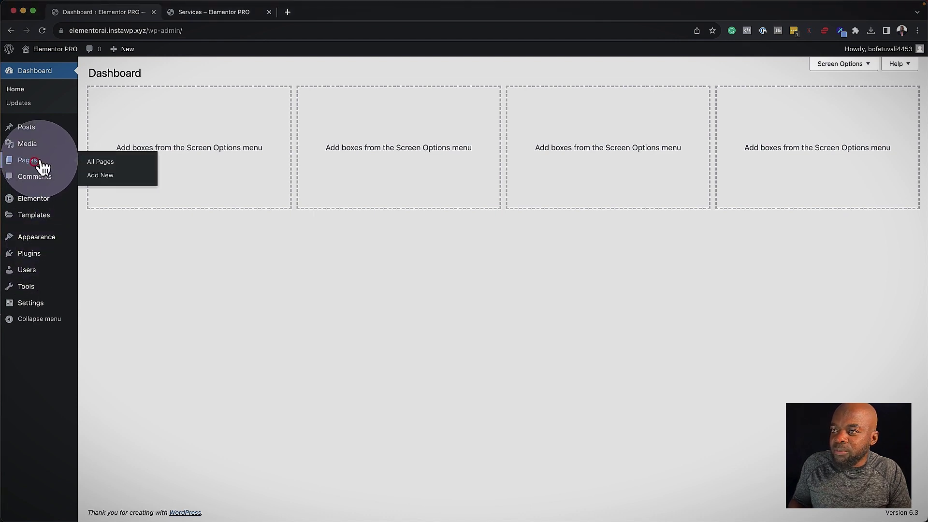
left_click(104, 177)
type("Ma")
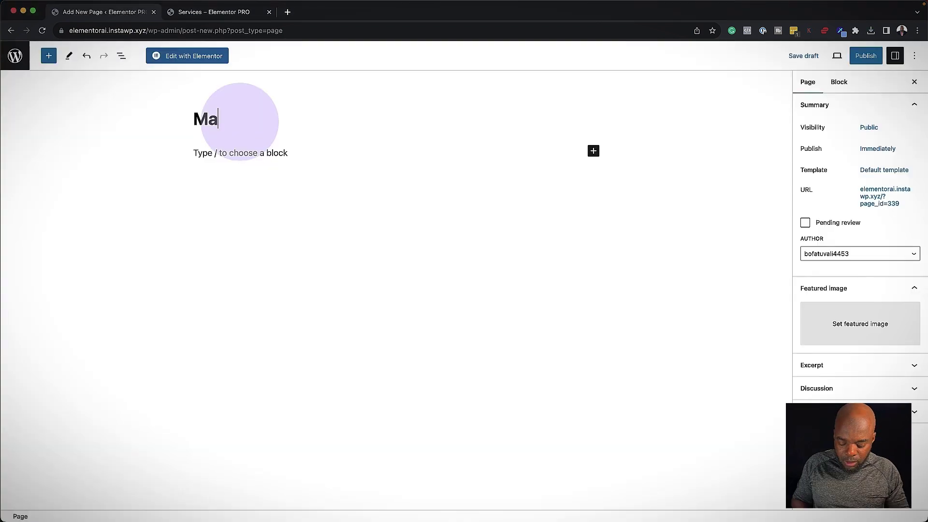
type("k")
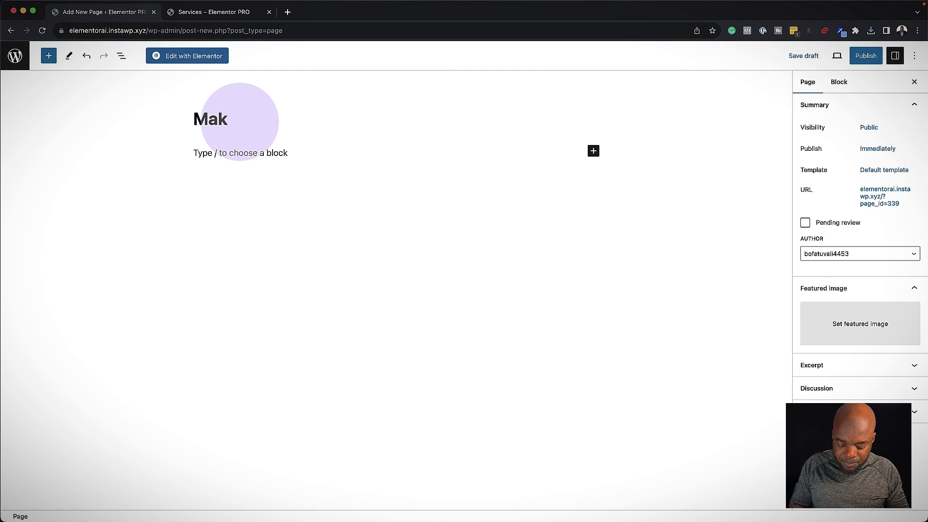
type(" Kit")
left_click(870, 56)
left_click(213, 62)
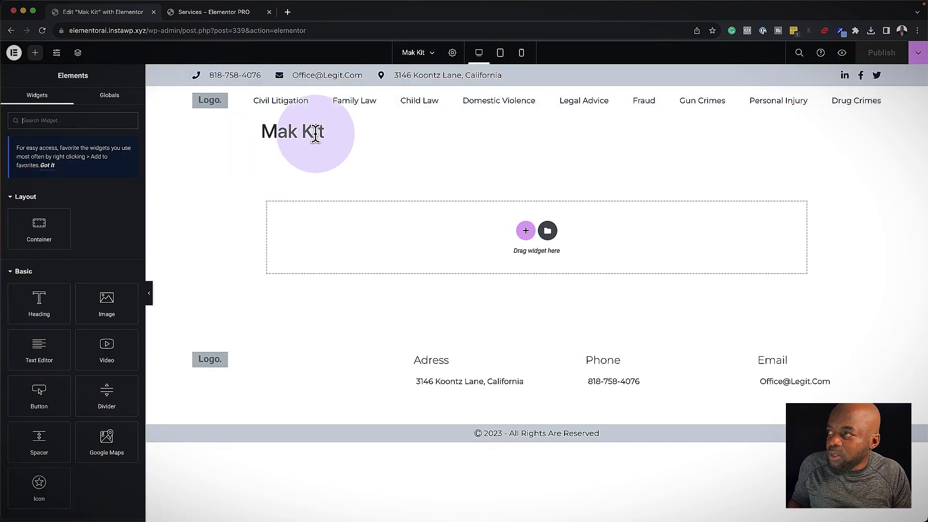
Step: Hide the page title and set the page layout to Elementor Canvas in the page settings
left_click_drag(264, 131, 332, 145)
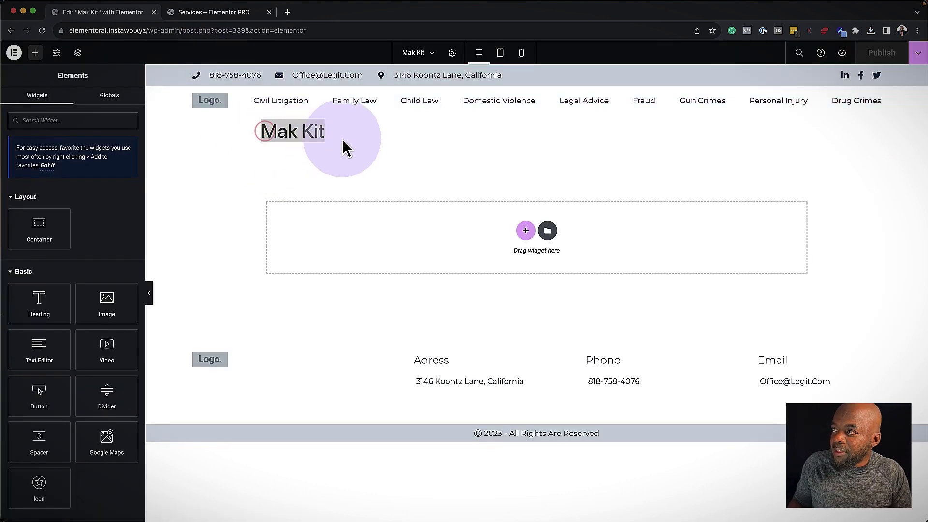
left_click(453, 52)
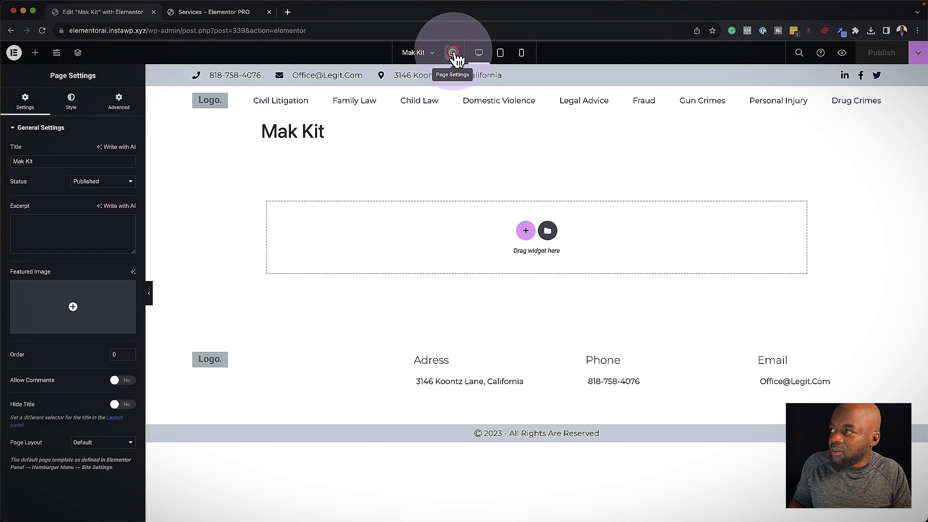
left_click(126, 404)
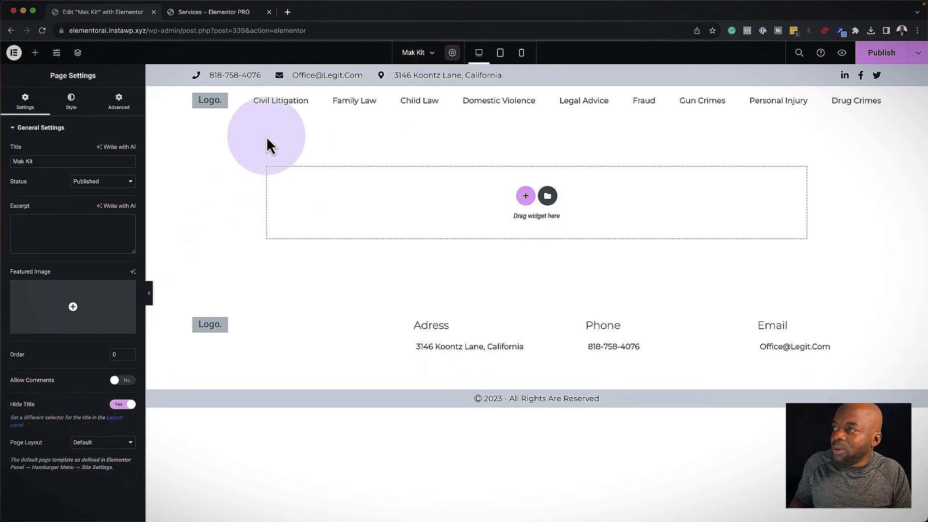
left_click(111, 442)
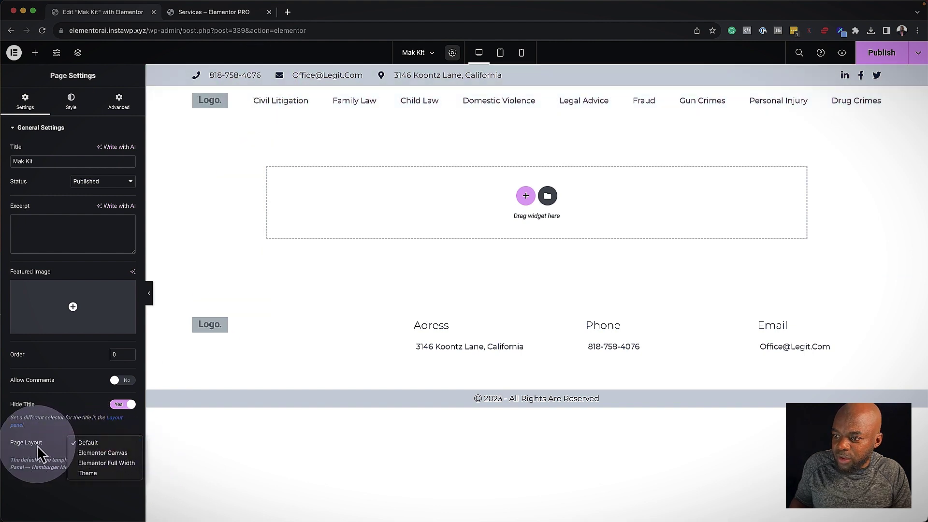
left_click(128, 453)
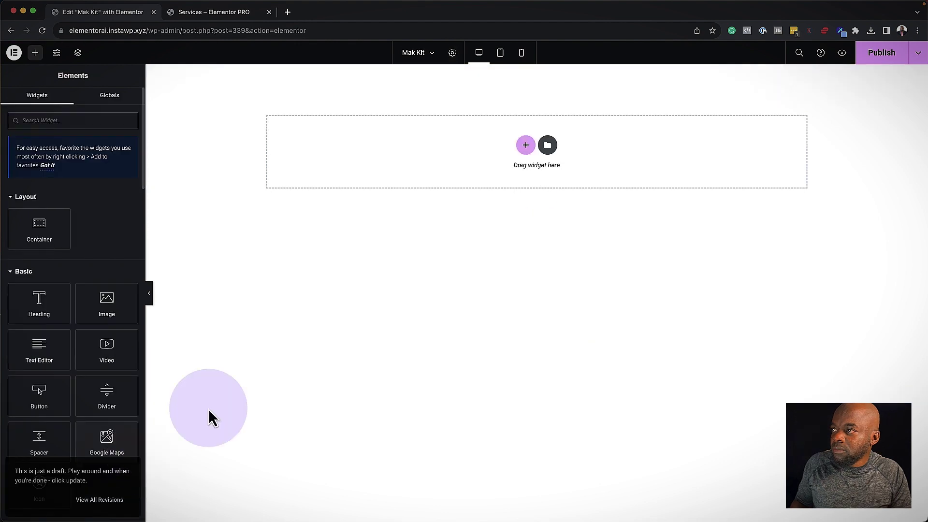
Step: Add a flexbox container with a single-column, downward structure to the empty page
left_click(526, 145)
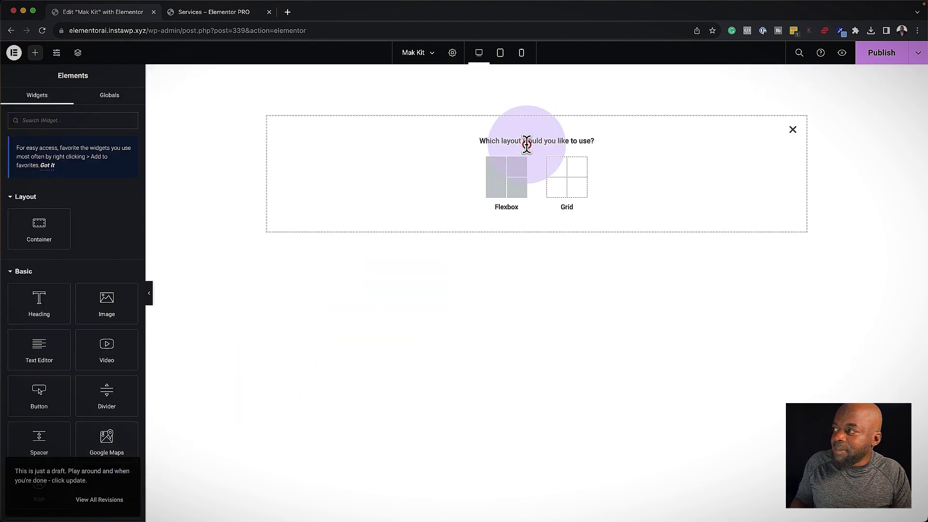
left_click(512, 182)
left_click(396, 166)
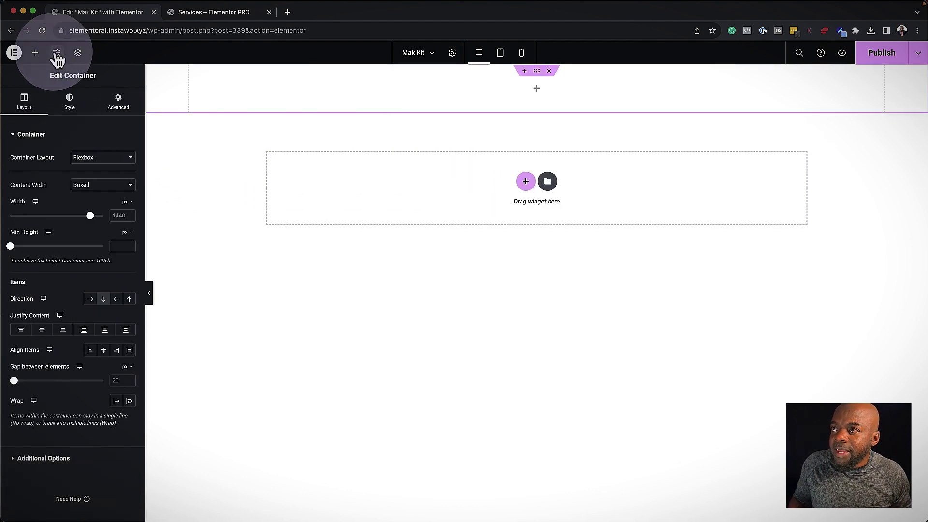
Step: Add an Image widget to the empty container and fill it with Hero-Home-page-new.png from the media library
left_click(35, 54)
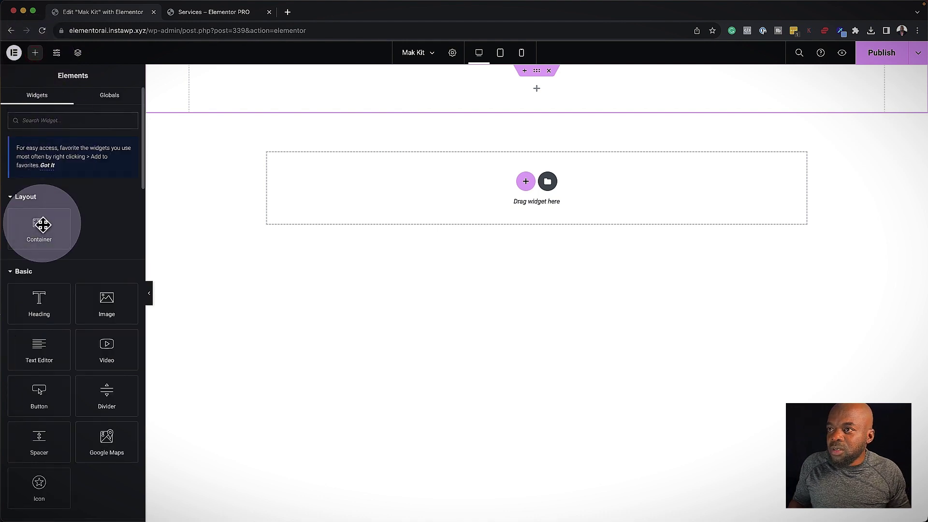
left_click_drag(106, 304, 470, 95)
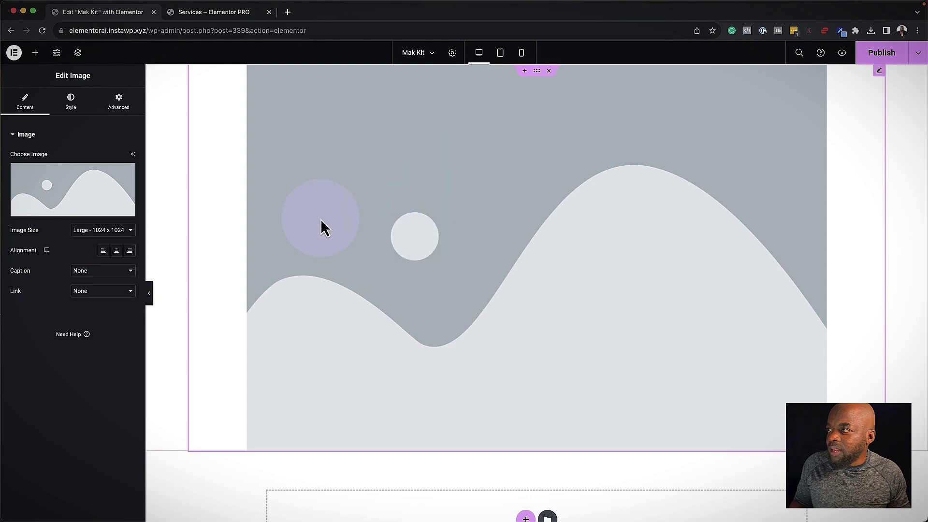
left_click(96, 192)
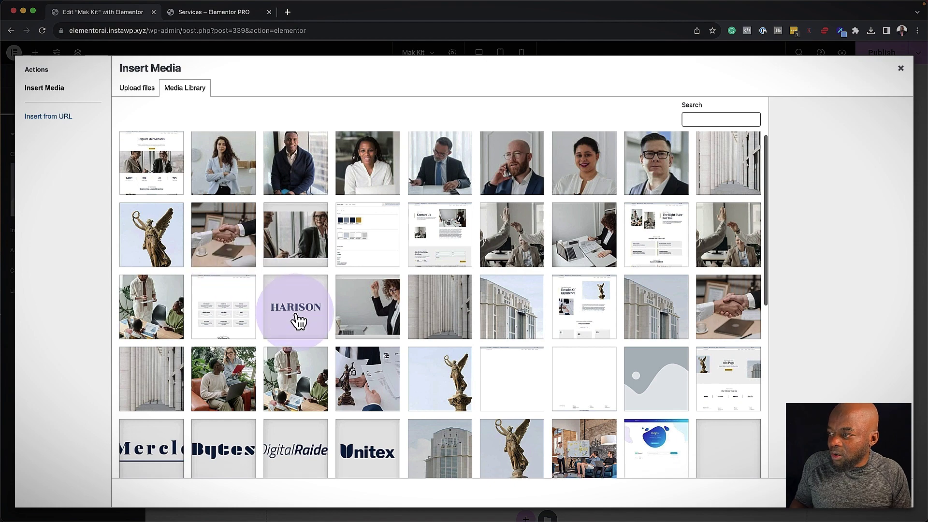
scroll(296, 317, "down", 2)
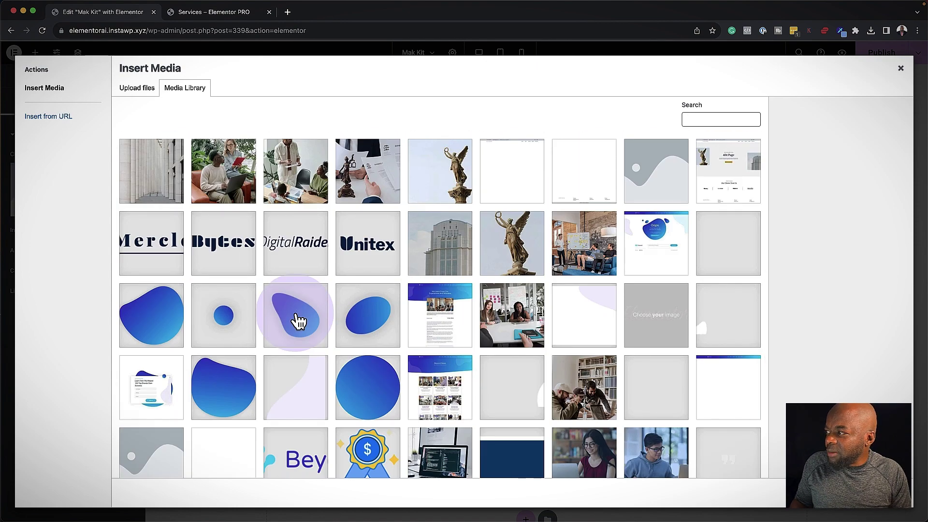
left_click(590, 251)
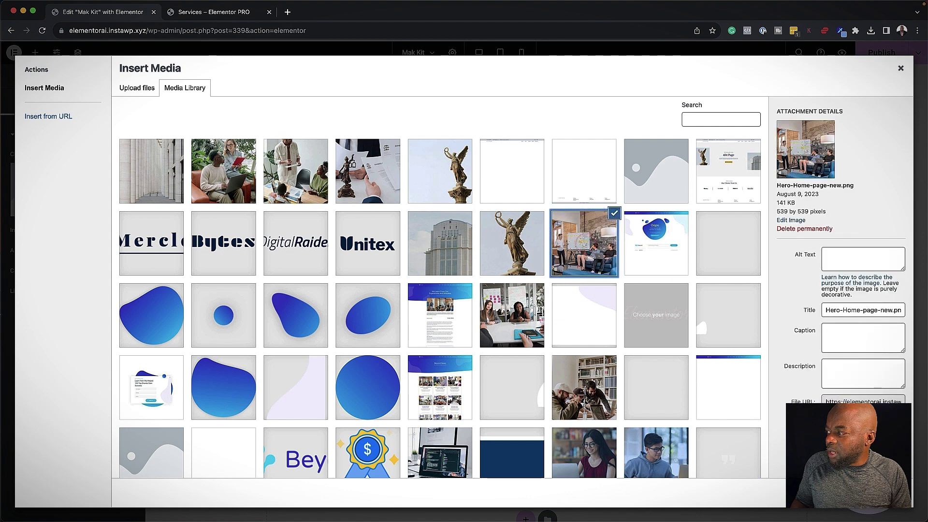
left_click(865, 493)
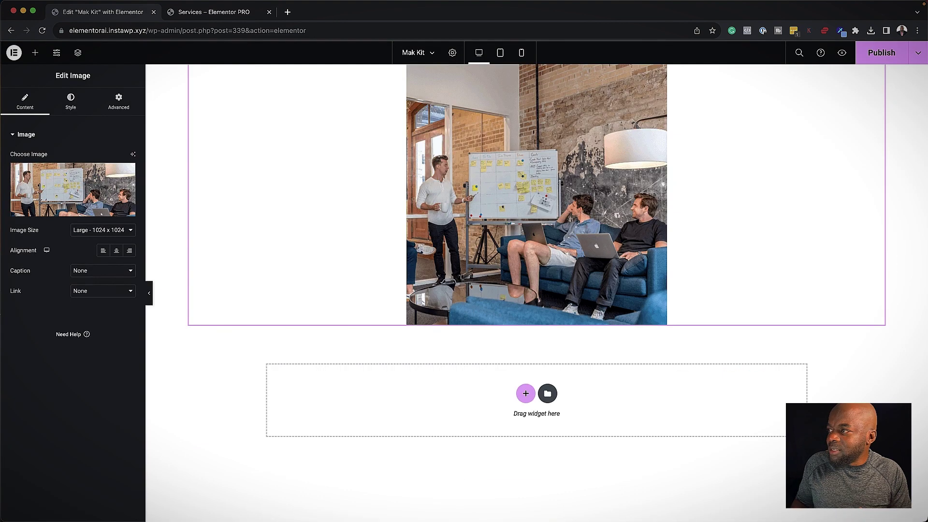
Step: Reopen the image widget's media library and look through other photos as a replacement for the current one
left_click(79, 190)
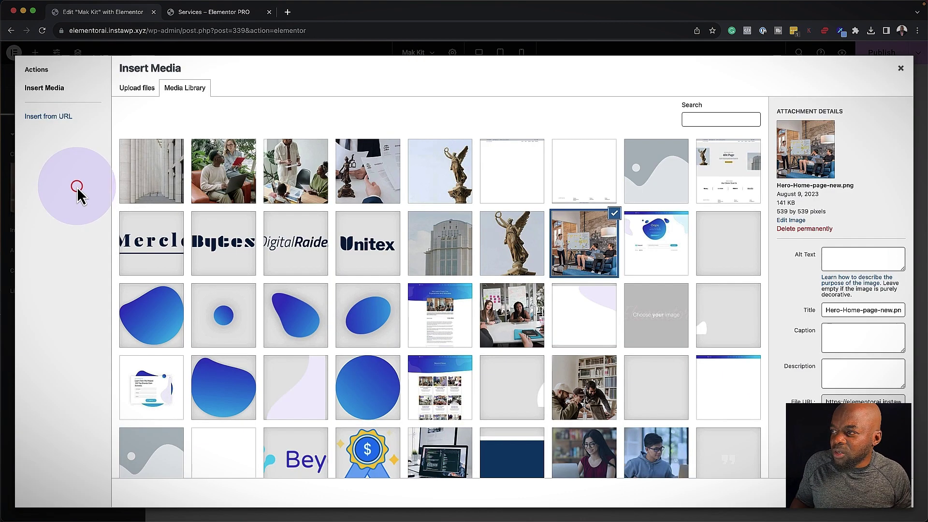
left_click(227, 176)
scroll(413, 361, "down", 5)
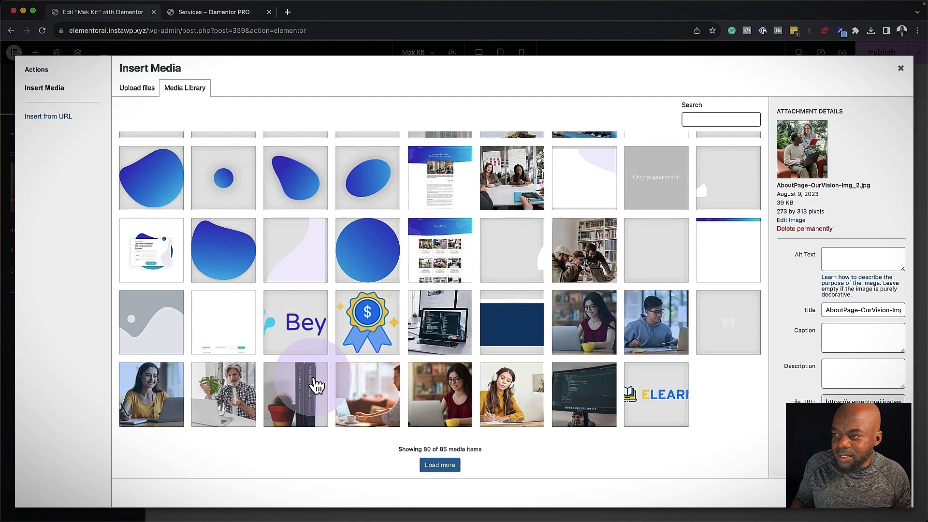
left_click(586, 275)
left_click(656, 322)
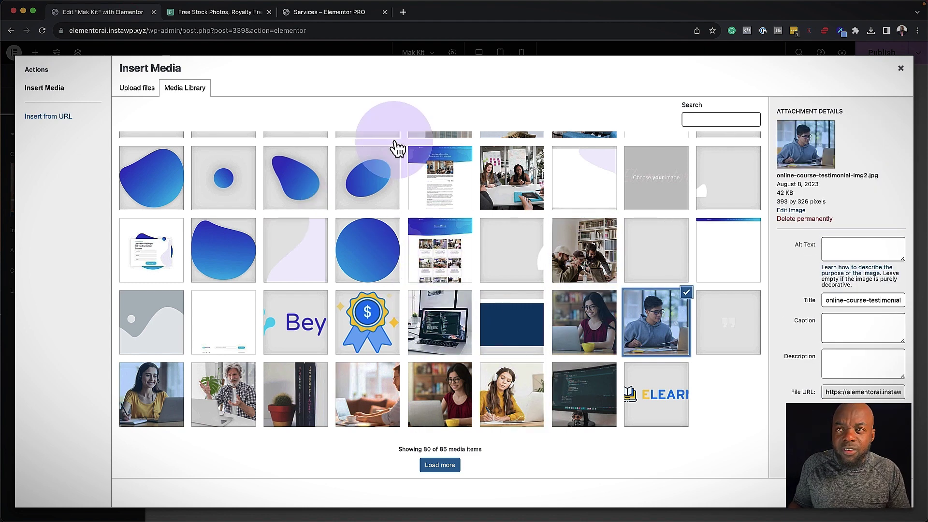
Step: Switch to Pexels and search the free photos for "business", looking for a suitable group picture
left_click(220, 12)
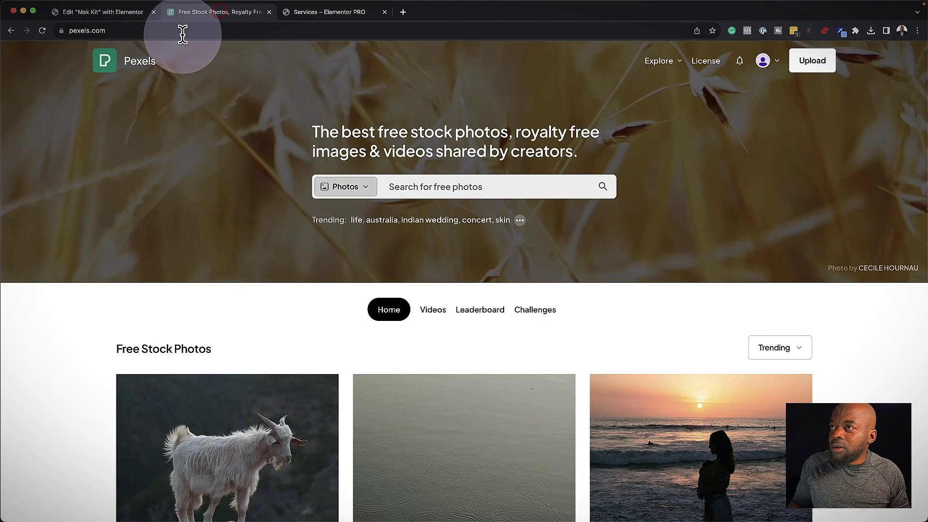
left_click(401, 188)
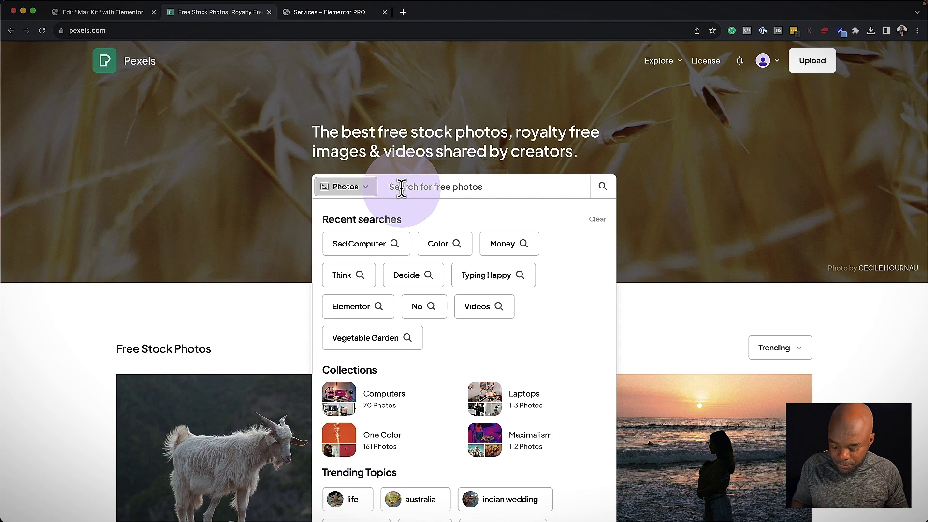
type("business")
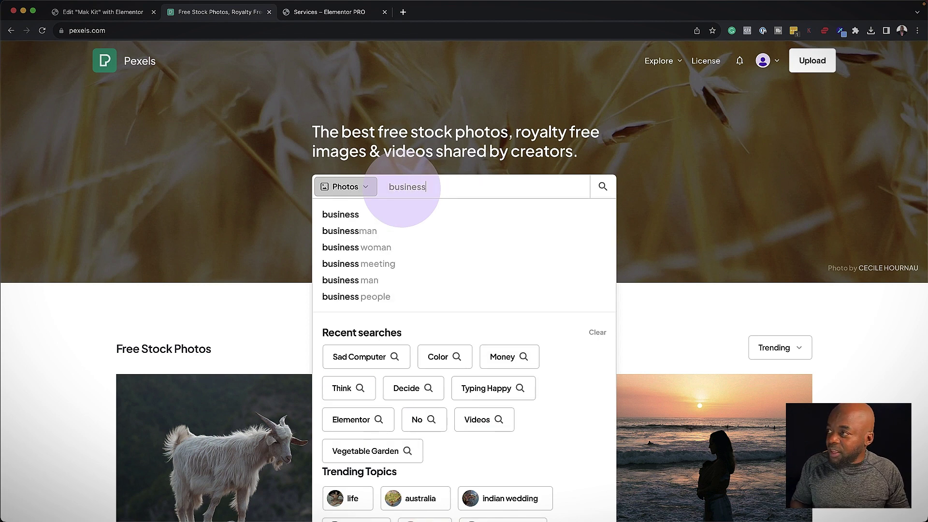
key("Return")
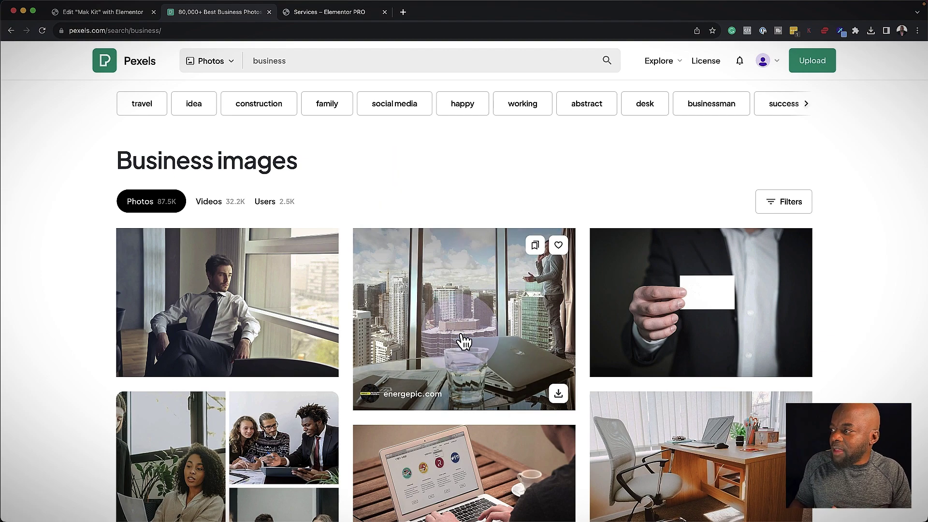
scroll(462, 341, "down", 2)
scroll(464, 336, "down", 7)
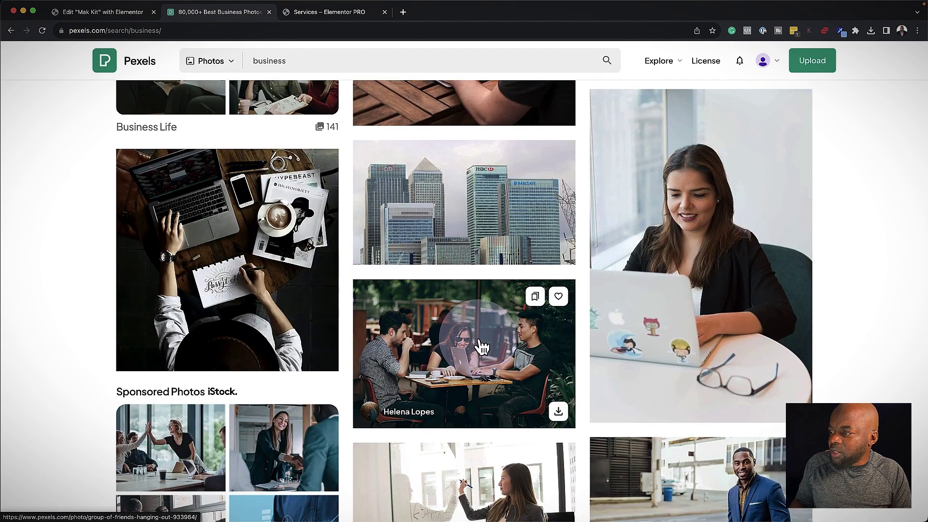
Step: Open the photo of three friends at an outdoor table and download it in Medium size, 1280x853
left_click(483, 356)
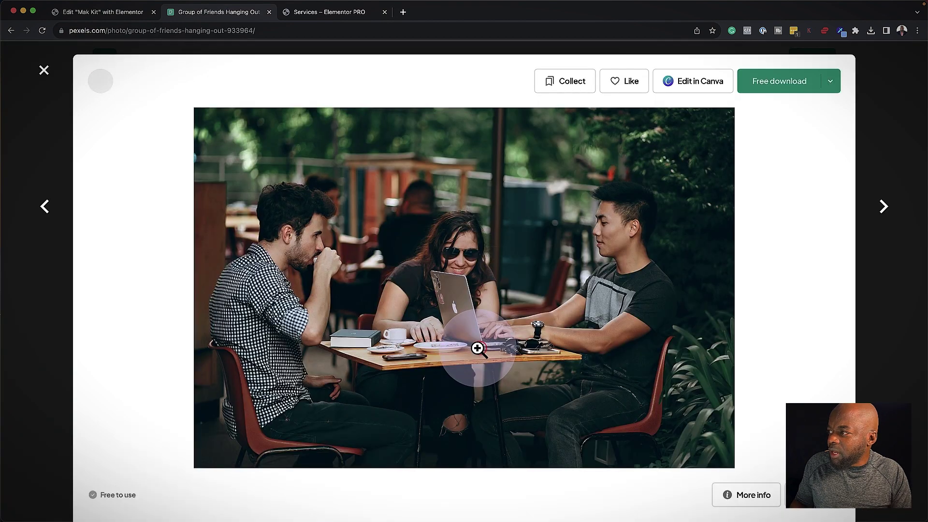
left_click(831, 85)
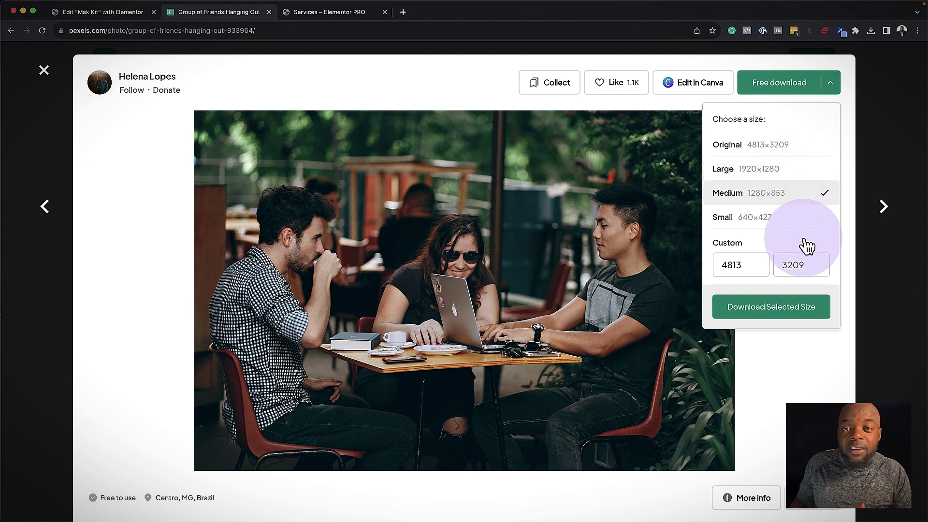
left_click(778, 313)
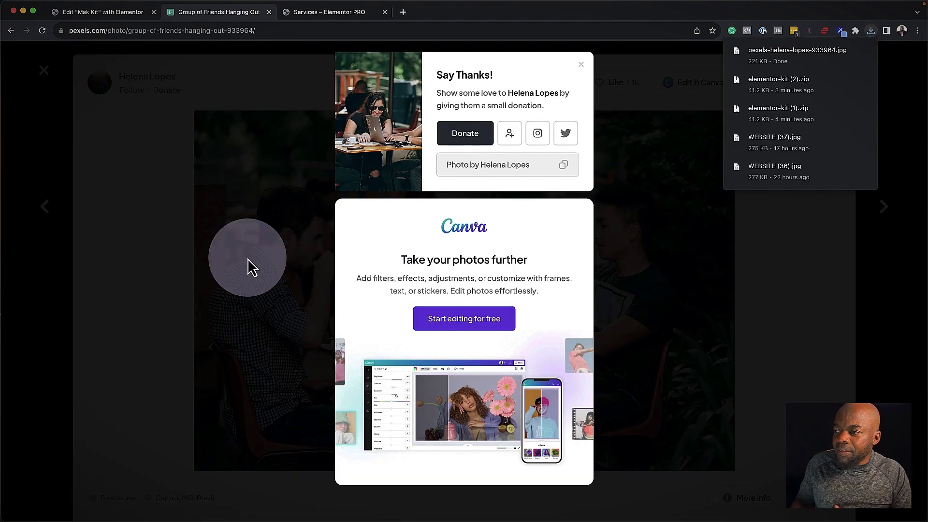
Step: Return to the Elementor editor and upload the downloaded Pexels photo from Downloads as the widget's image
left_click(103, 15)
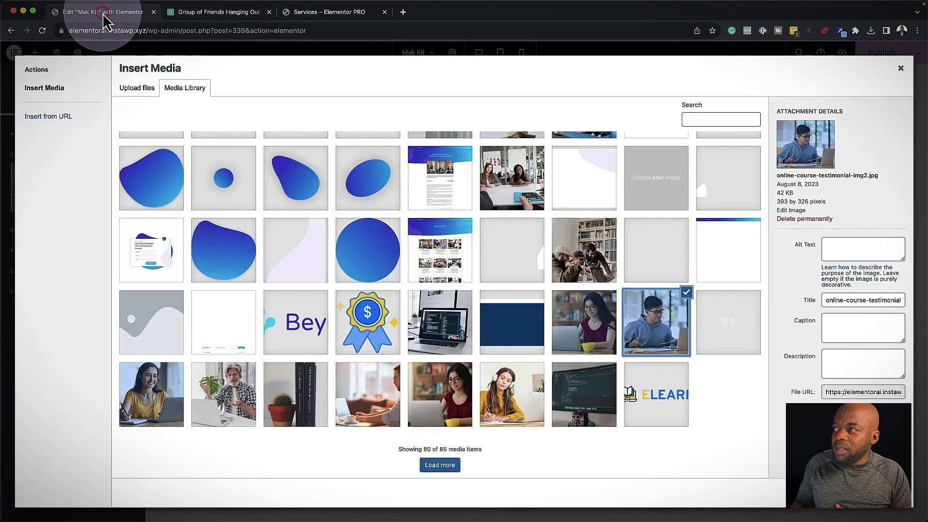
left_click(140, 88)
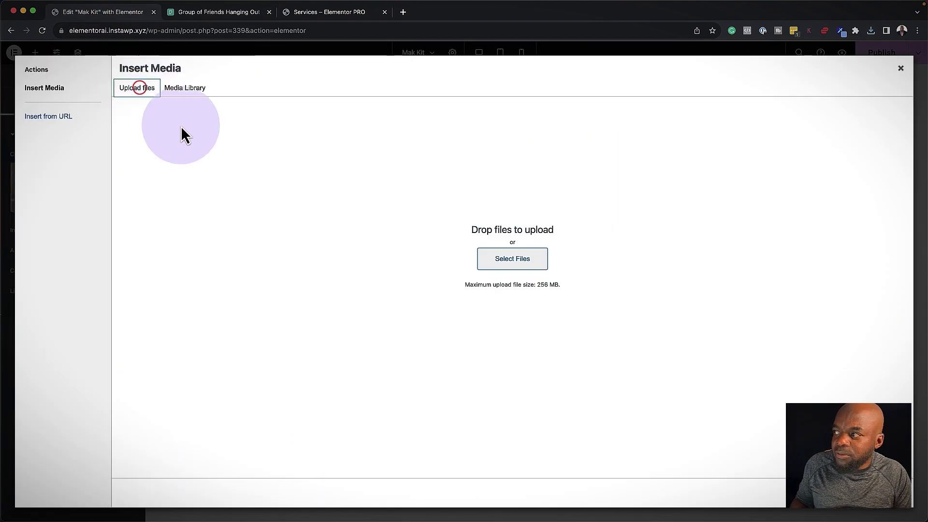
left_click(517, 260)
left_click(330, 129)
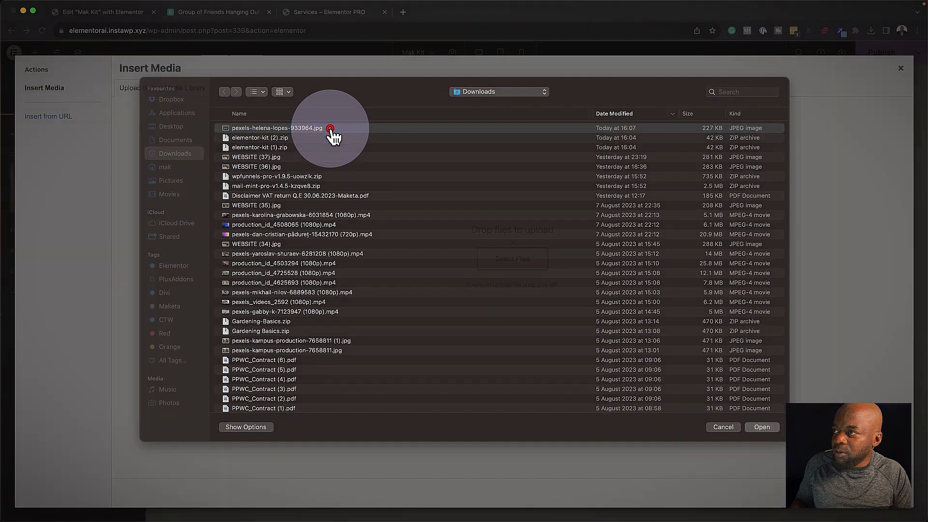
double_click(331, 129)
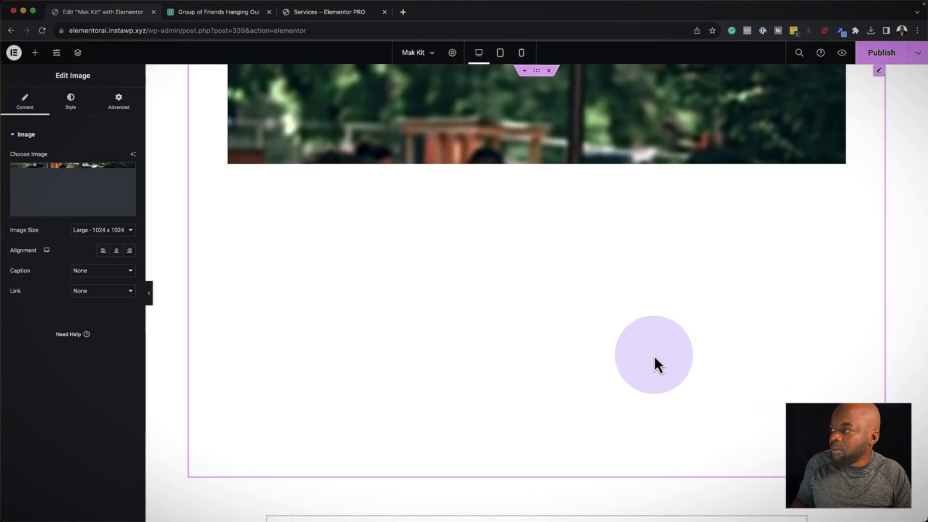
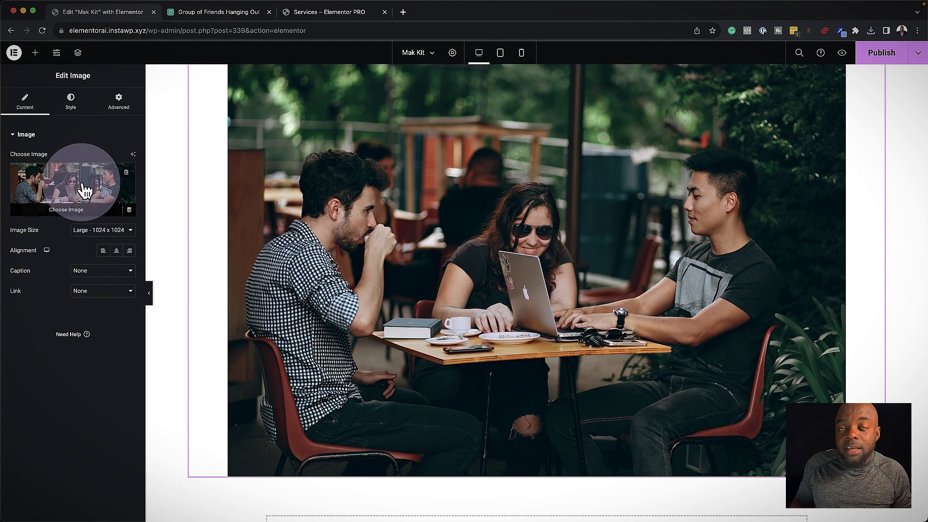
Step: Add a centred heading below the image with the text "Mak Template Kit"
left_click(35, 53)
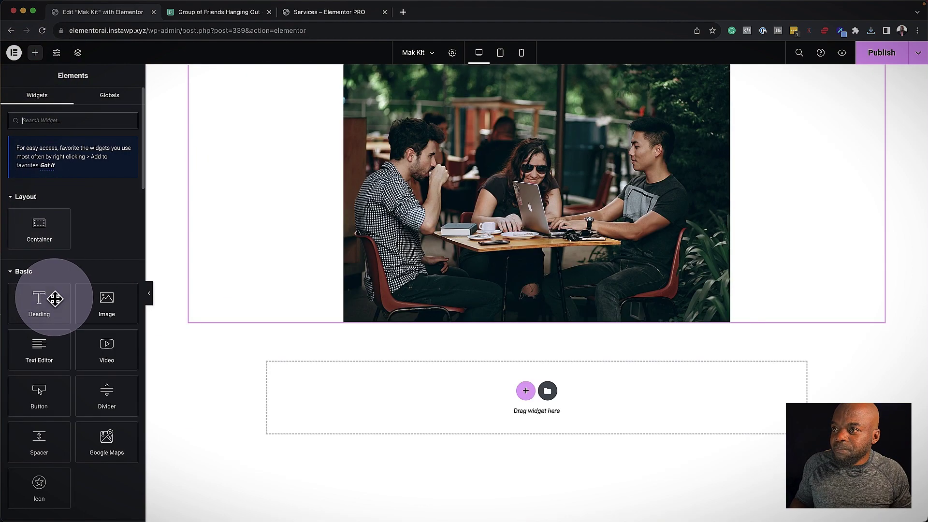
left_click_drag(52, 297, 454, 324)
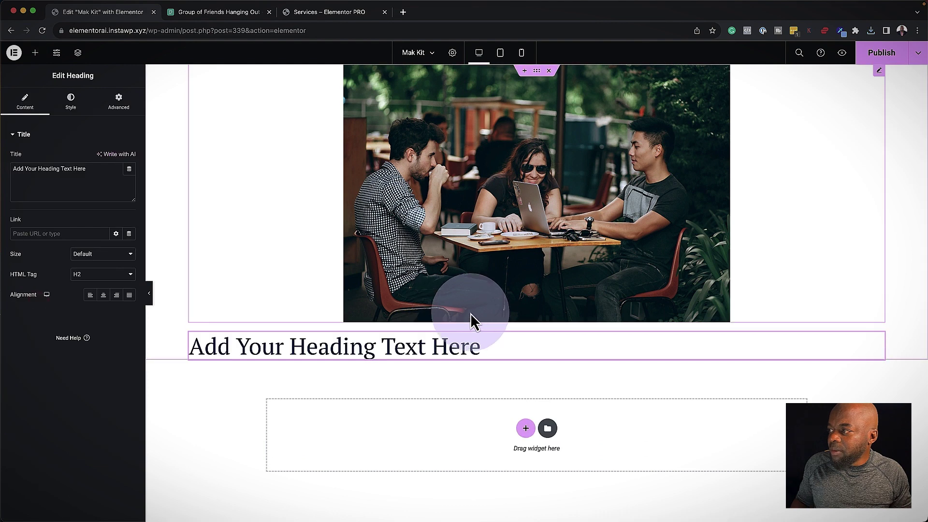
left_click(104, 295)
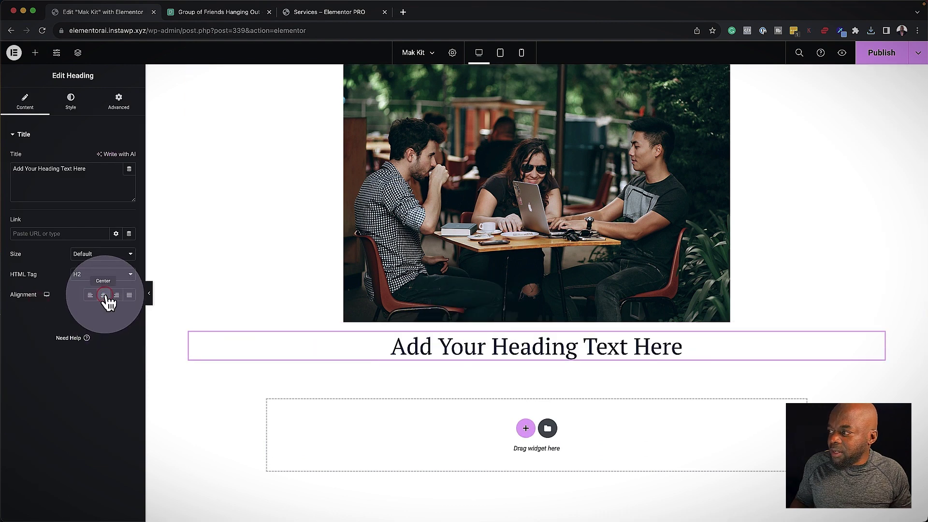
triple_click(687, 357)
type("Mak Template Kit")
Step: Add a Text Editor widget below the "Mak Template Kit" heading and centre its text
left_click(34, 53)
left_click_drag(40, 342, 518, 352)
left_click(70, 101)
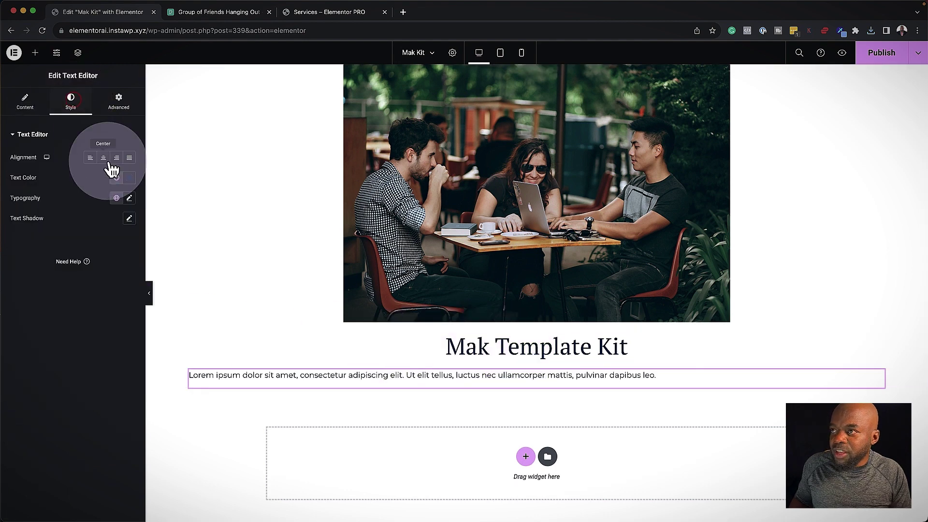
left_click(104, 160)
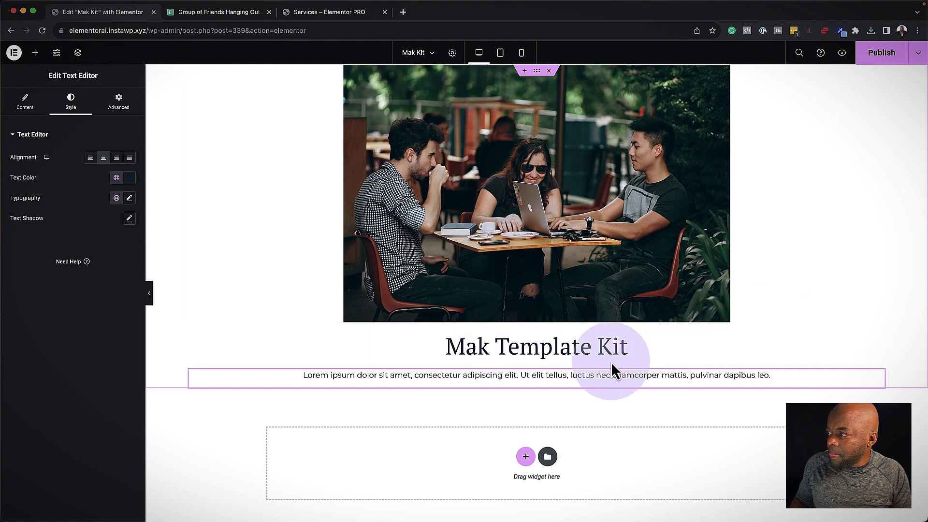
Step: Move the heading above the image and place the text paragraph between the heading and the image
left_click_drag(880, 341, 858, 157)
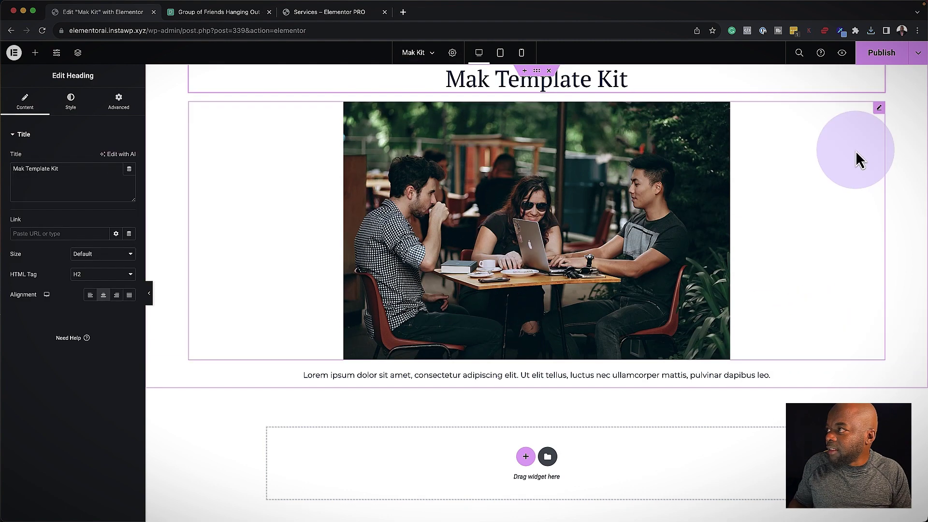
left_click_drag(880, 379, 810, 135)
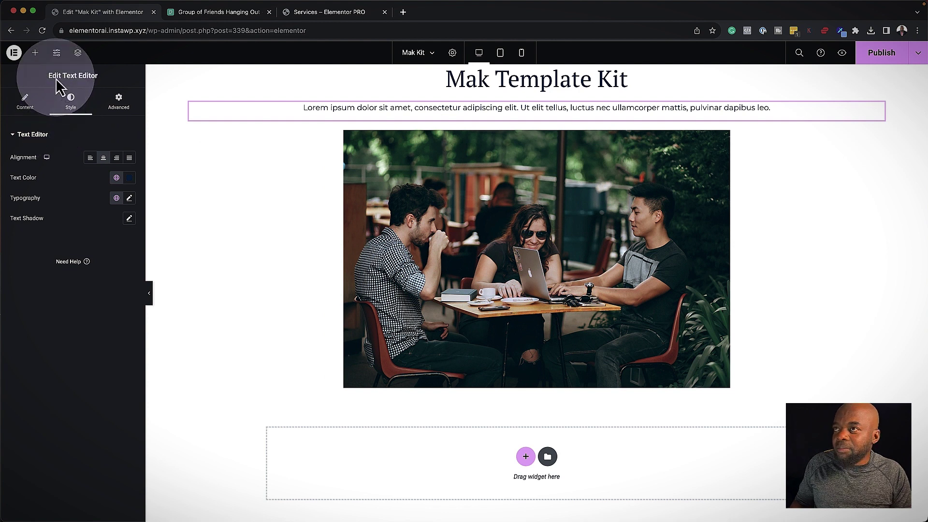
Step: Add a second heading below the image reading "ONLY $97" and centre it
left_click(34, 52)
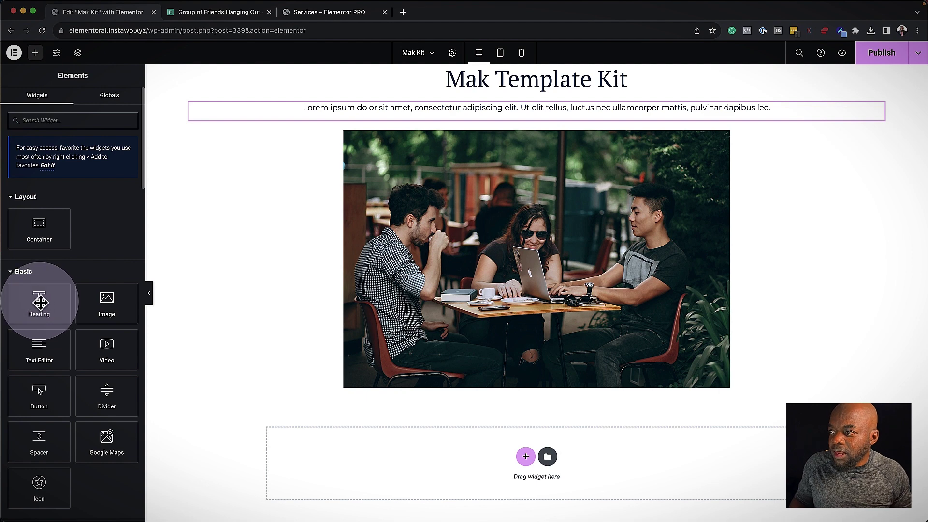
left_click_drag(37, 308, 545, 384)
triple_click(91, 169)
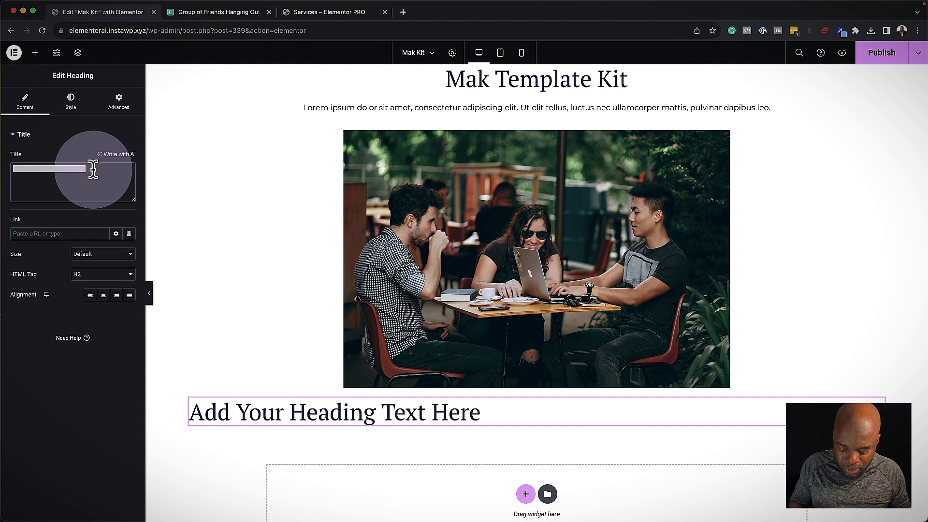
type("$97")
key("super+Left")
type("ONLY")
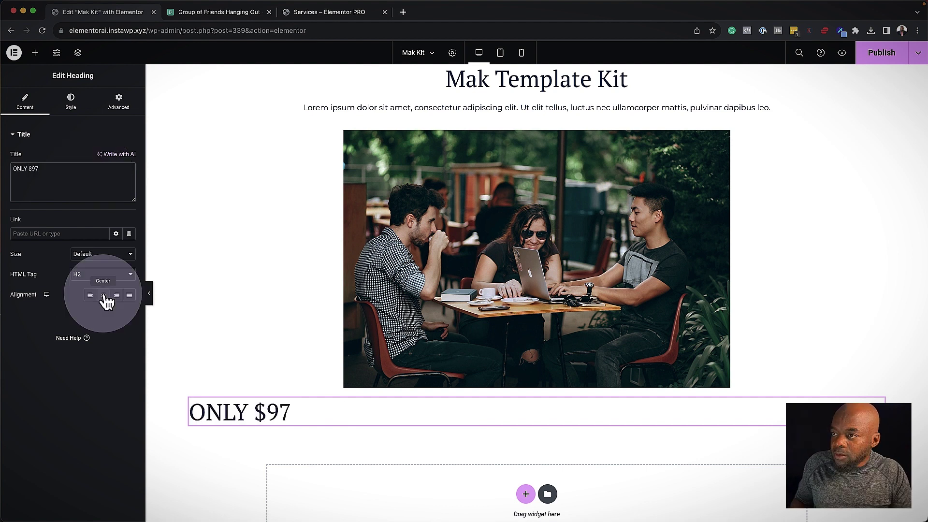
left_click(103, 295)
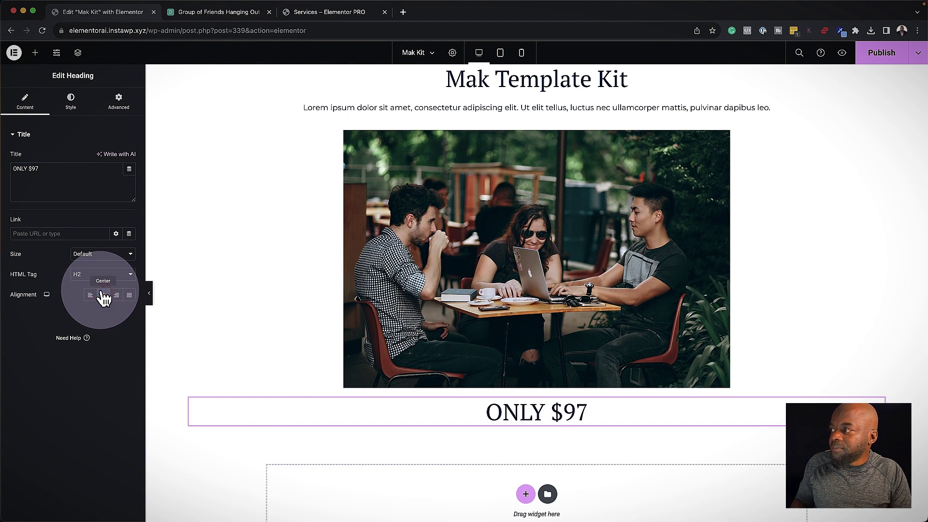
Step: Add a Stripe Button widget below the "ONLY $97" heading with product name "Mak Template Kit" and price 97
left_click(35, 52)
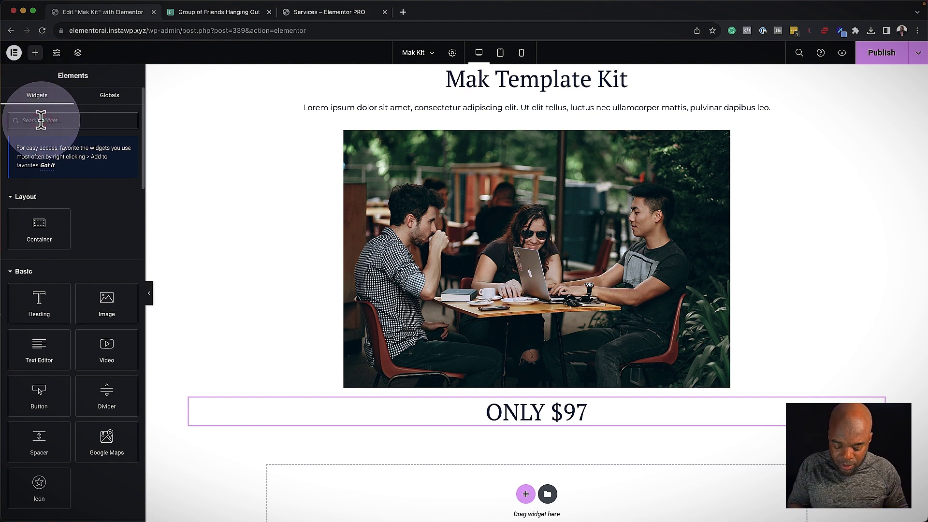
type("stripe")
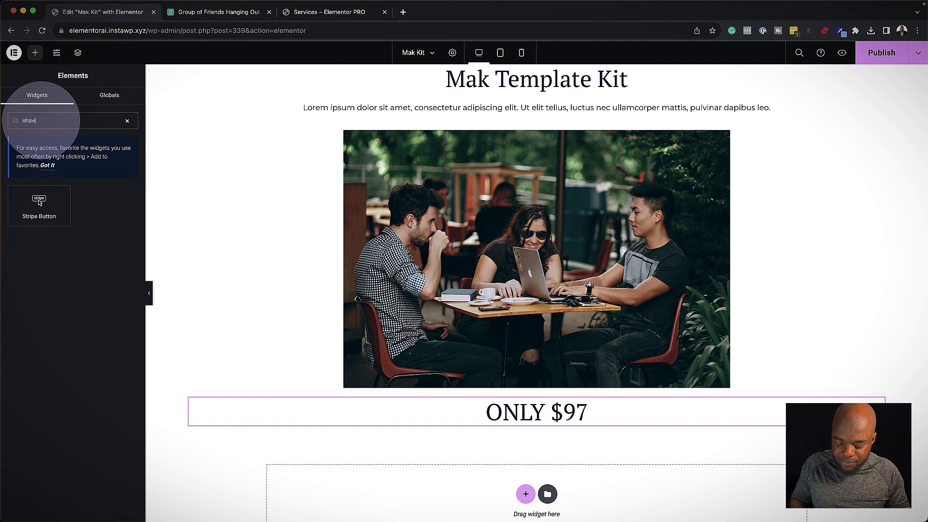
left_click_drag(40, 202, 519, 421)
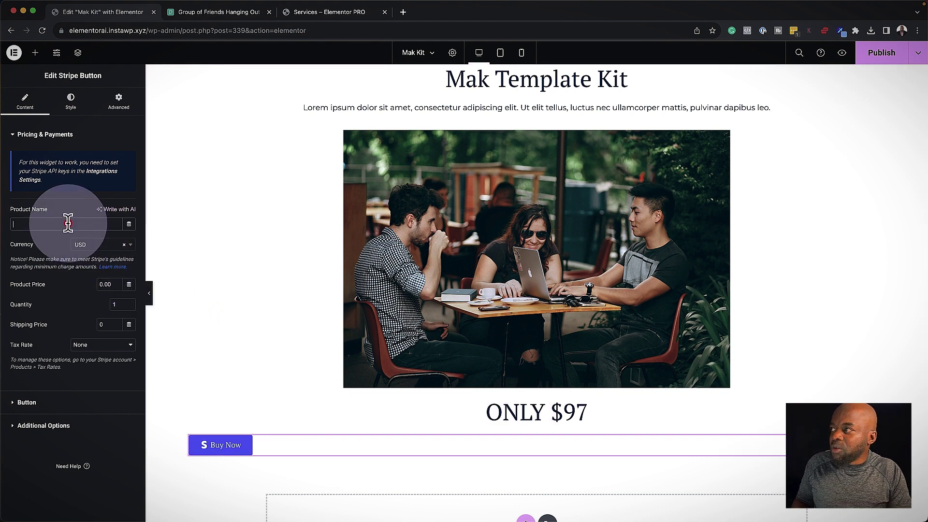
type("Mak Template Kit")
left_click(88, 286)
type("9")
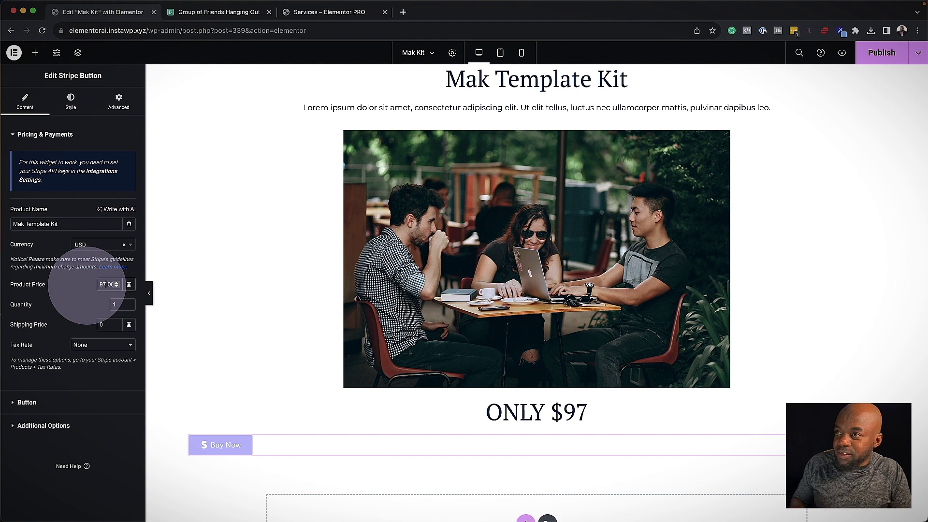
Step: Centre the Stripe button within its container using its self-alignment setting
left_click(72, 102)
left_click(118, 103)
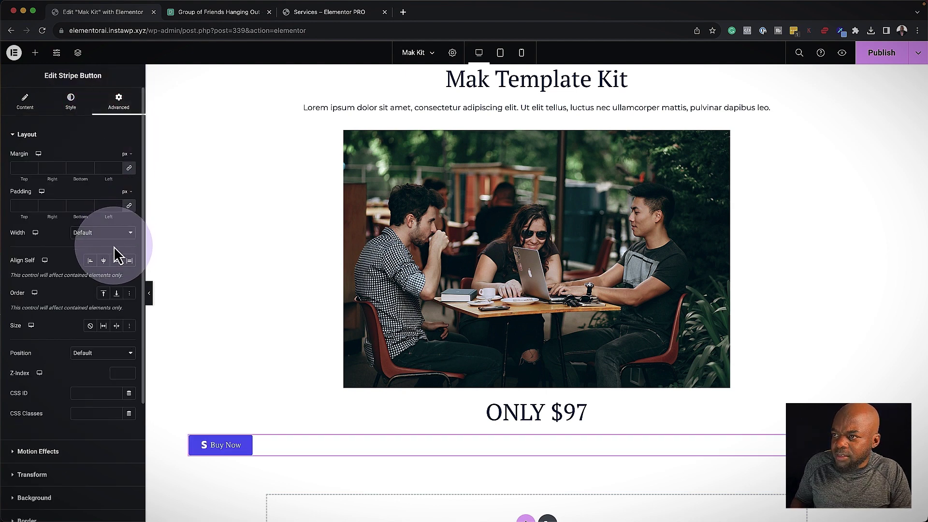
left_click(103, 261)
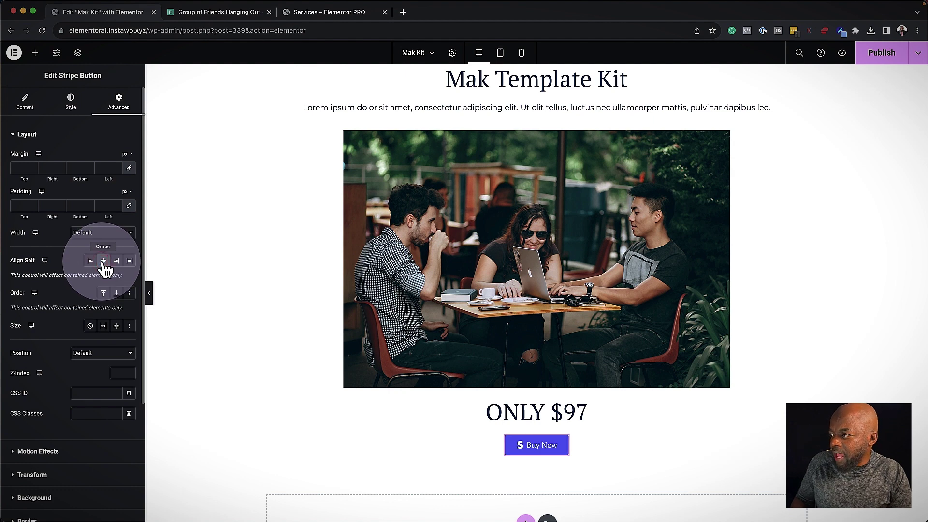
Step: Review the Stripe button's text and icon settings and its additional options for redirect, test environment and messages
left_click(29, 103)
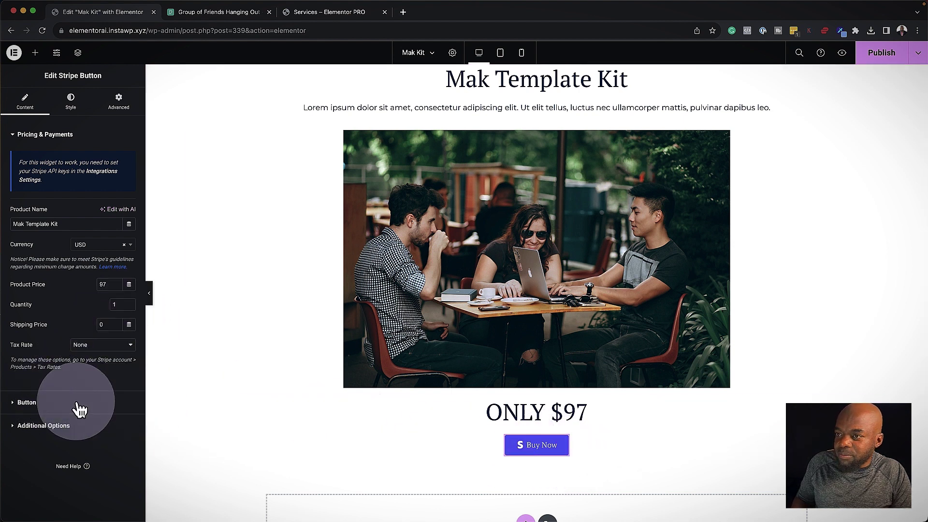
left_click(16, 404)
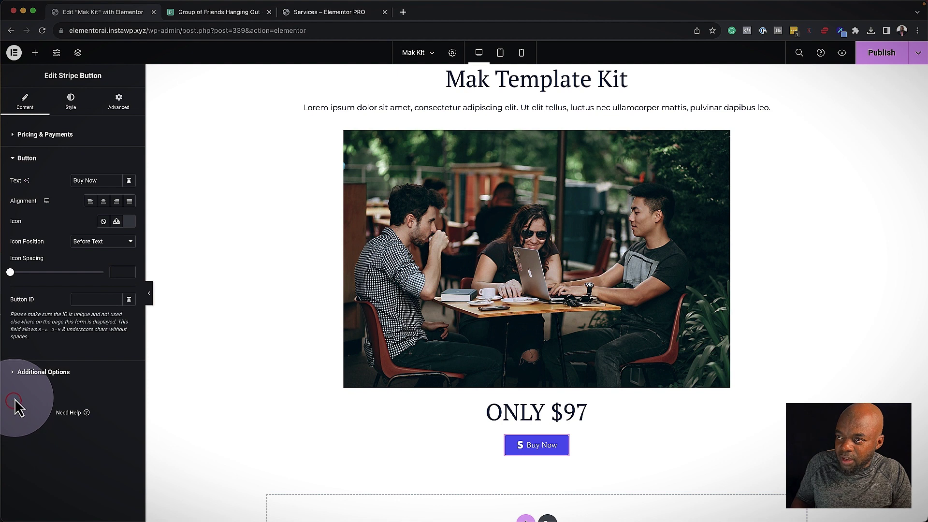
left_click(15, 375)
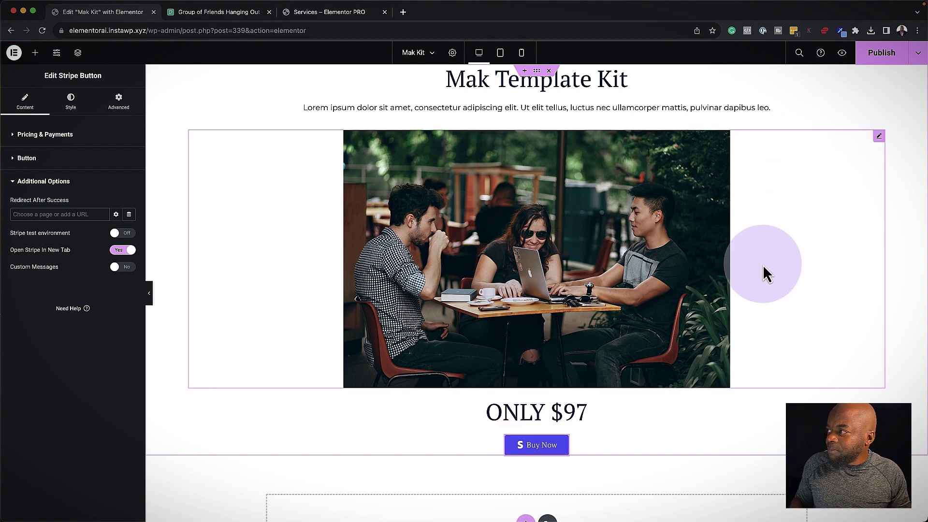
Step: Set the sales page container's minimum height to 100 vh and justify its content to the centre
left_click(536, 74)
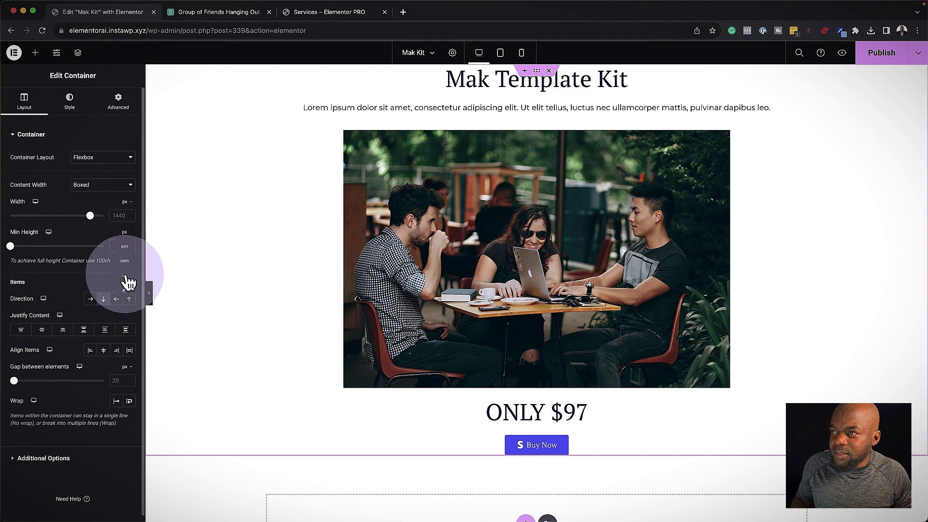
left_click(124, 274)
left_click(121, 246)
type("100")
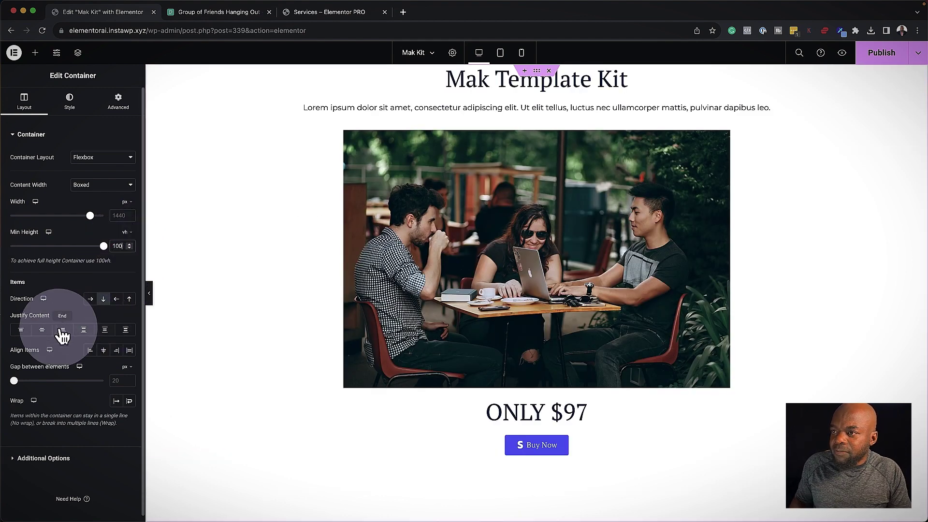
left_click(43, 330)
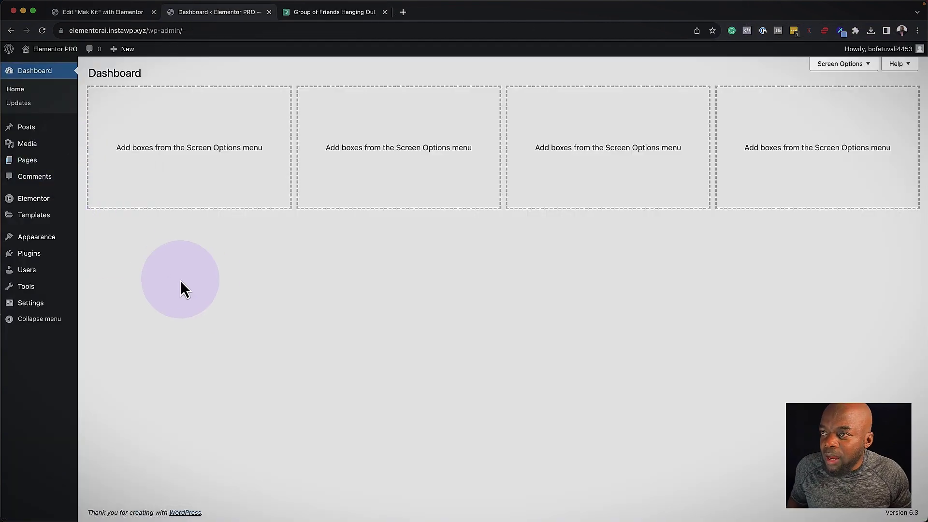
Step: Upload elementor-kit (2).zip from Downloads to the WordPress Media Library and open its attachment details
mouse_move(39, 147)
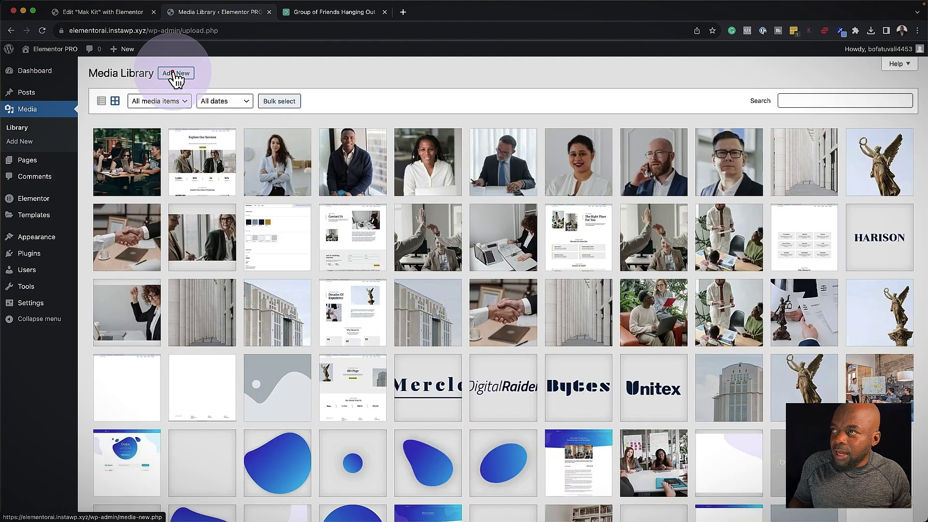
left_click(173, 73)
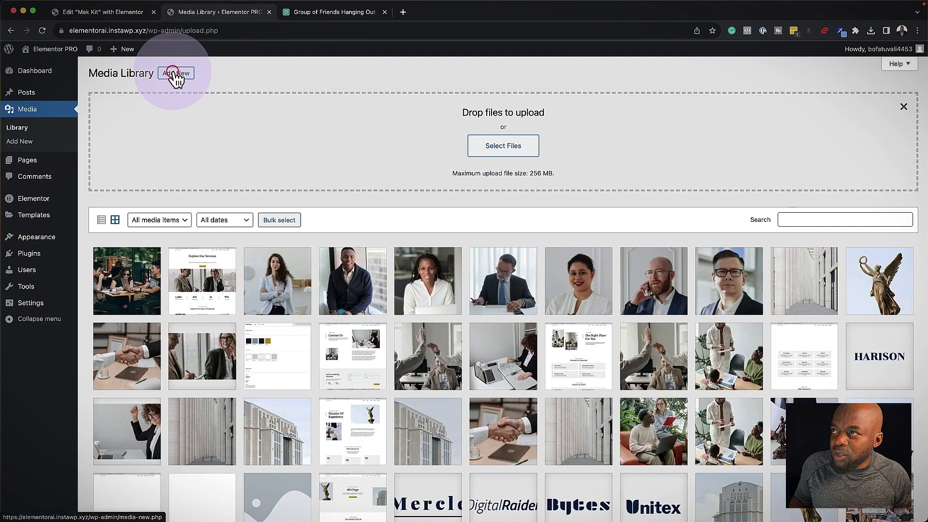
left_click(498, 150)
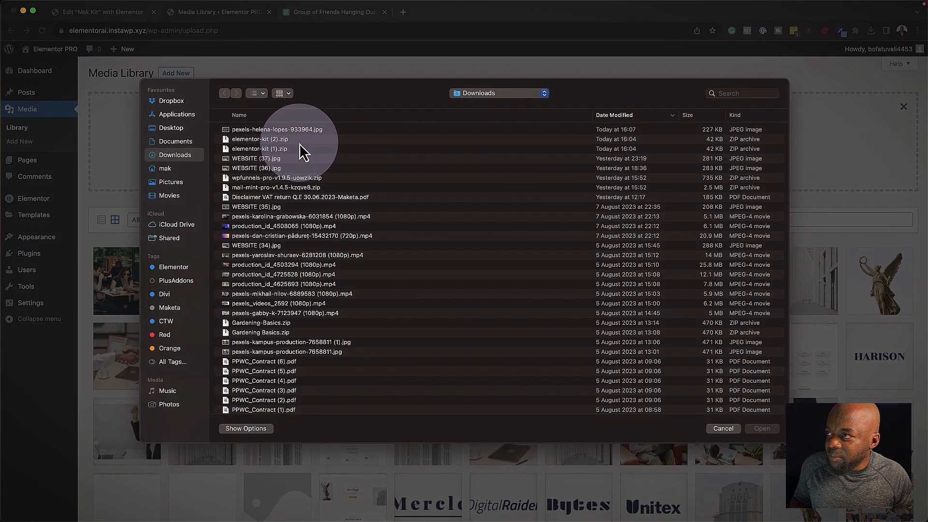
double_click(302, 138)
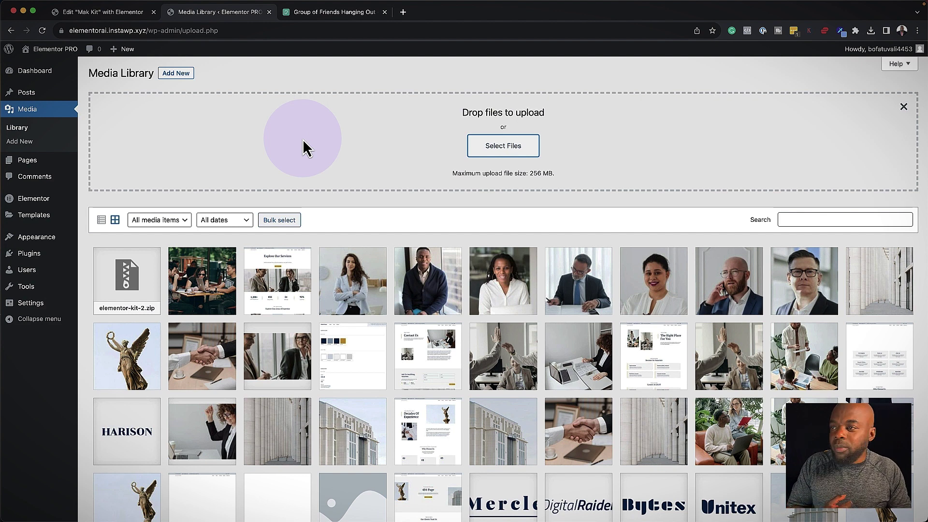
left_click(532, 257)
left_click(132, 285)
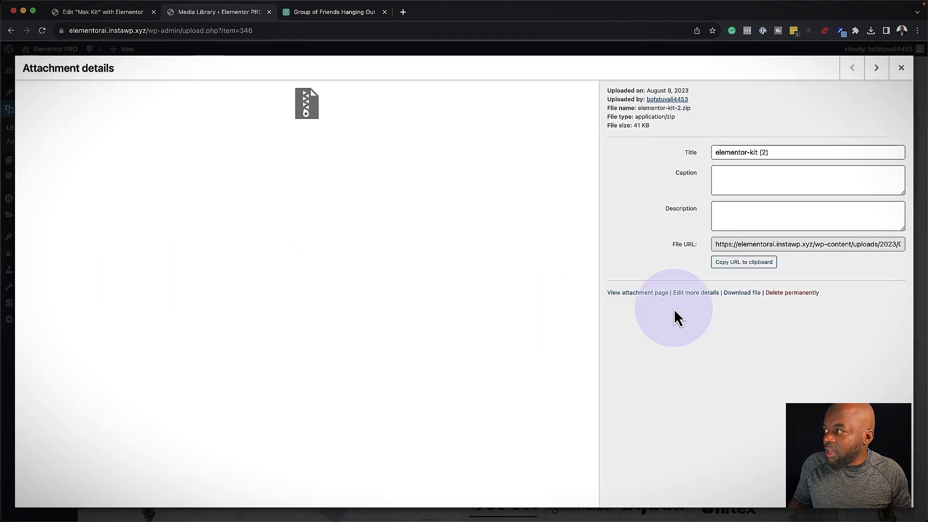
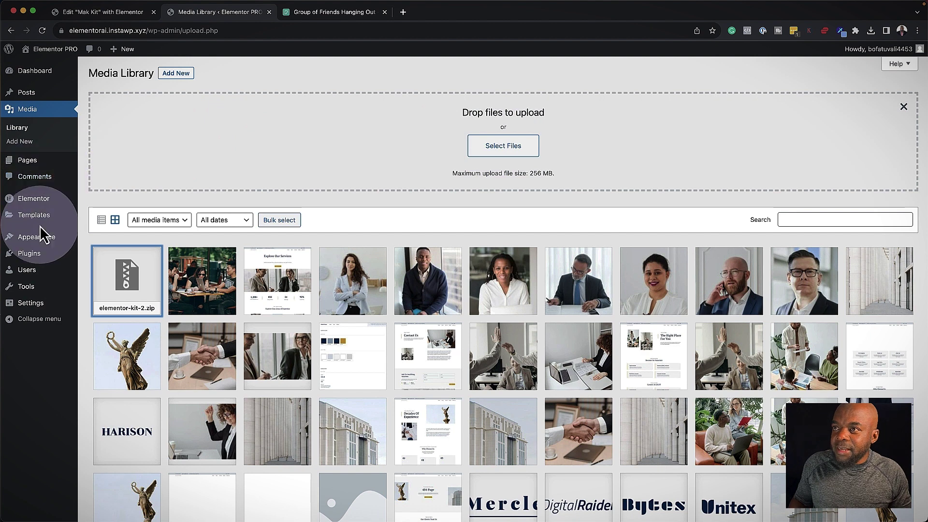
Step: Create a new page titled "Download Kit" and open it in the Elementor editor
mouse_move(39, 260)
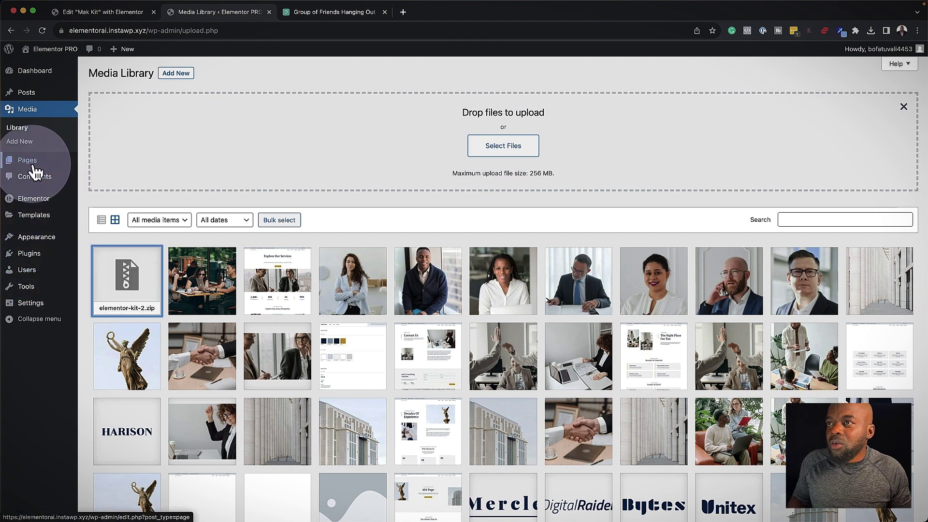
mouse_move(36, 167)
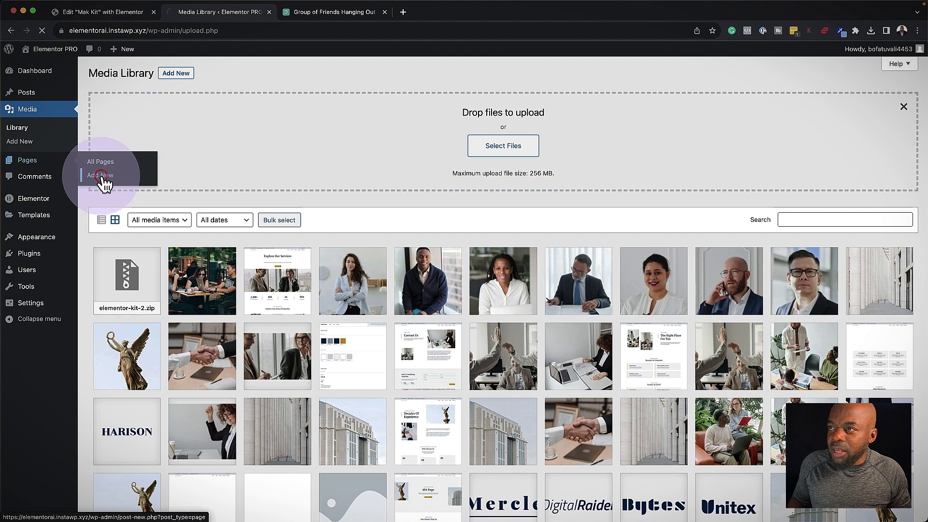
left_click(218, 119)
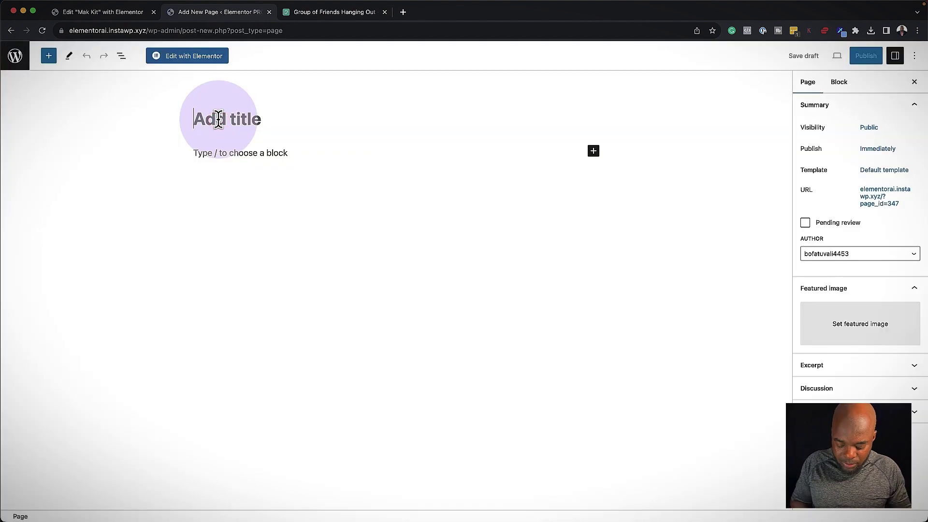
type("Download Kit")
left_click(198, 56)
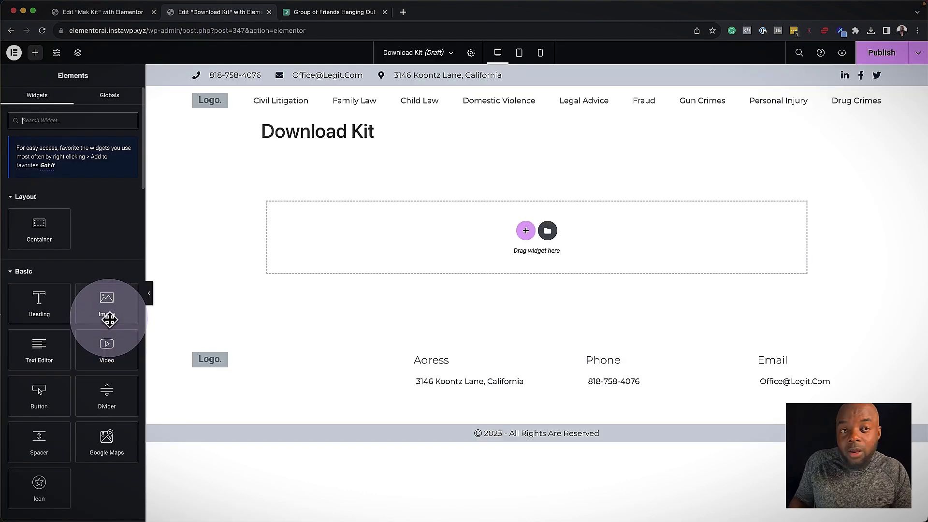
Step: Hide the Download Kit page's title and set its page layout to Elementor Canvas
left_click(471, 53)
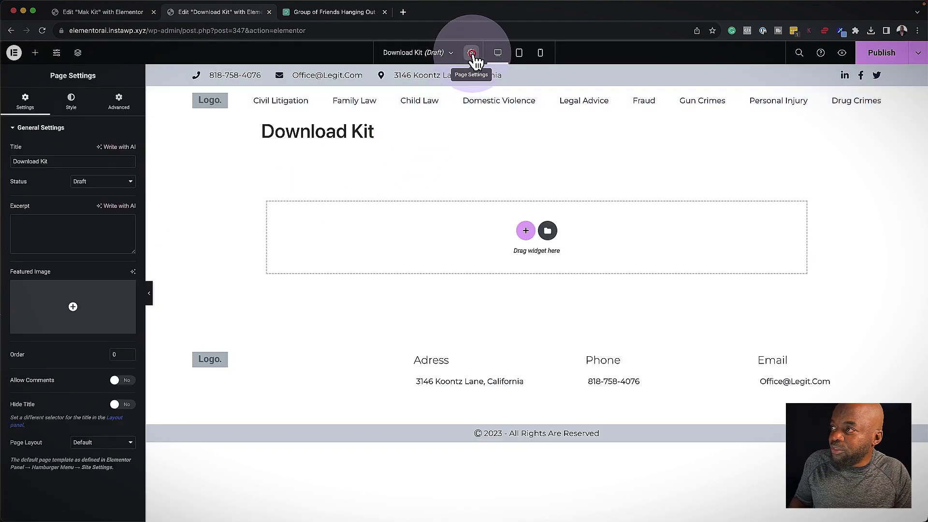
left_click(126, 405)
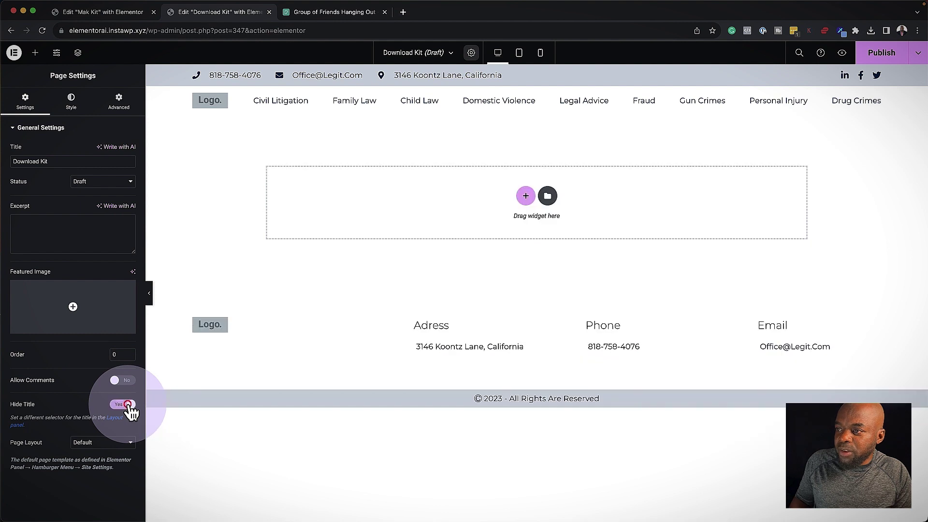
left_click(99, 442)
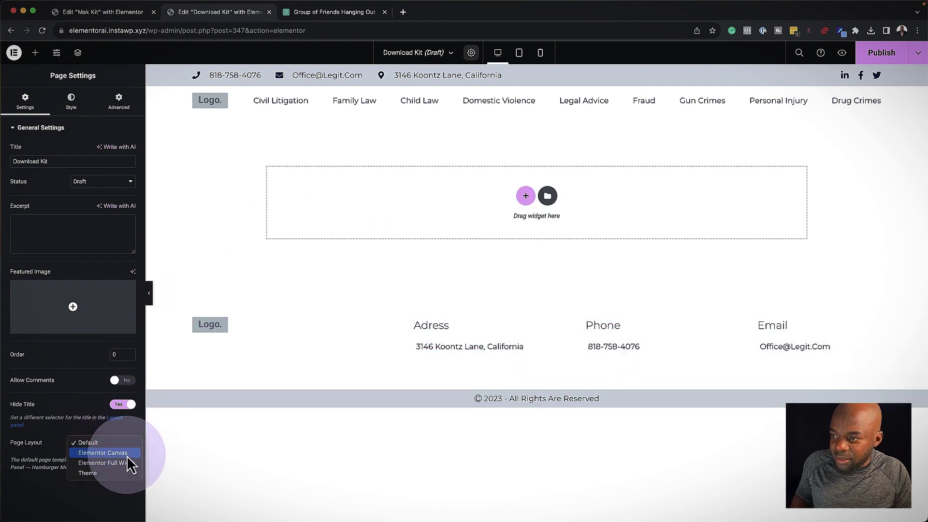
left_click(111, 452)
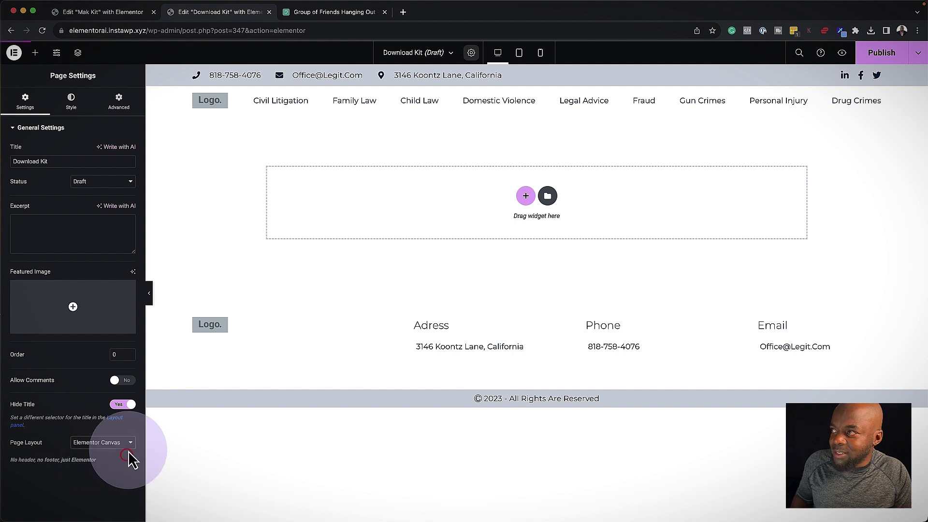
Step: Add a Flexbox container with the single-column vertical structure to the Download Kit page
left_click(527, 147)
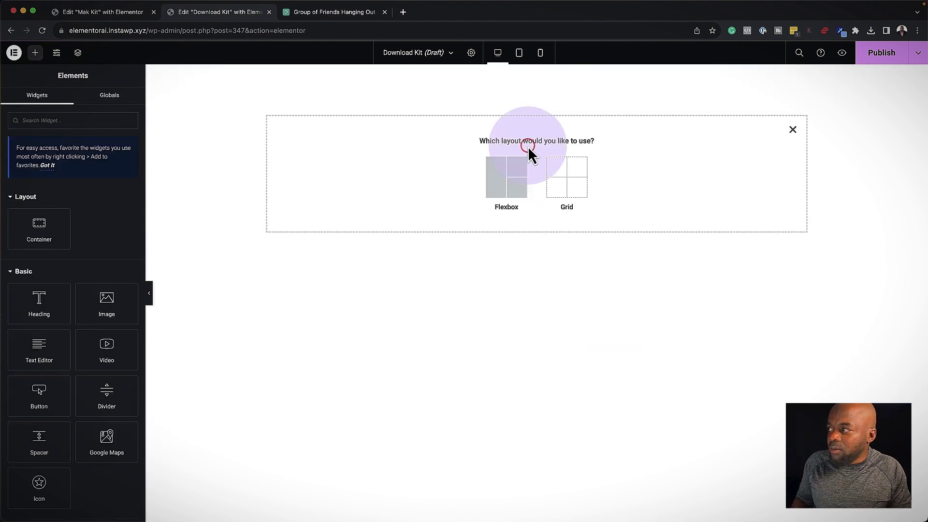
left_click(504, 183)
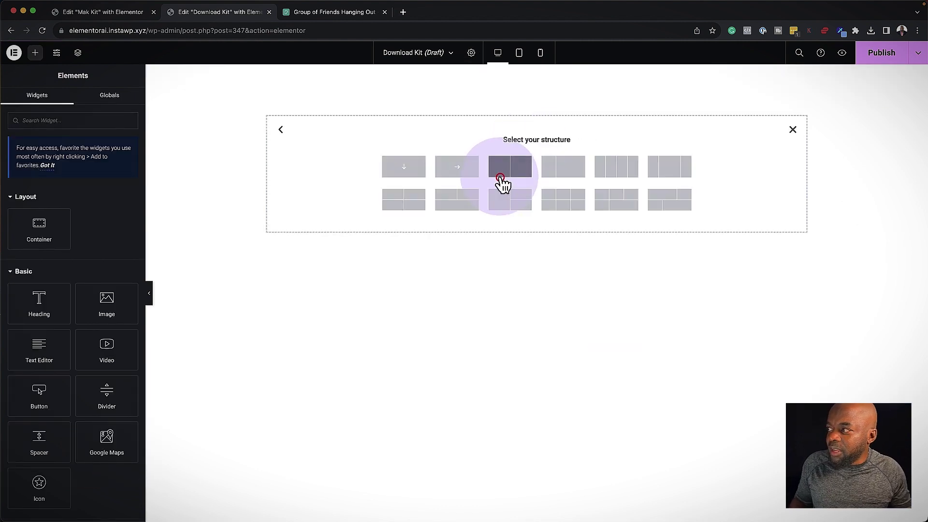
left_click(396, 167)
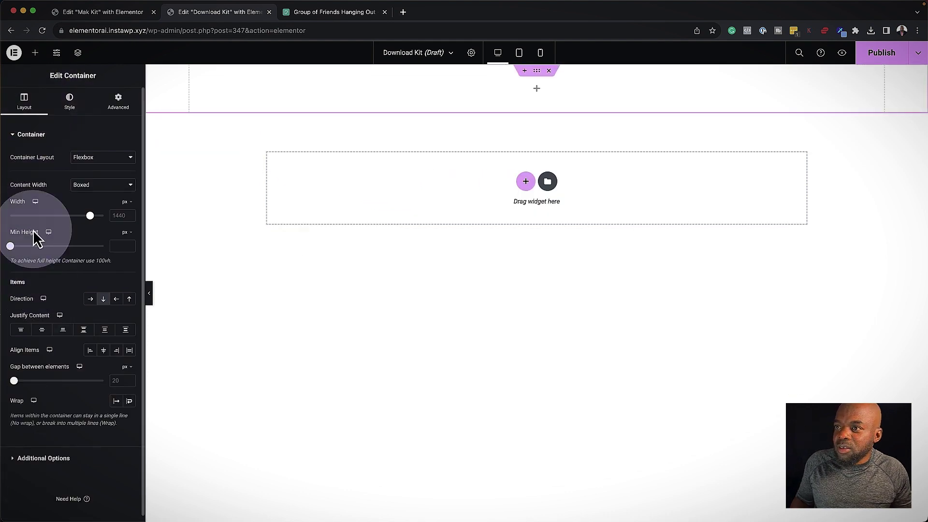
Step: Add a heading reading "Thank You!" to the container and centre it
left_click(41, 52)
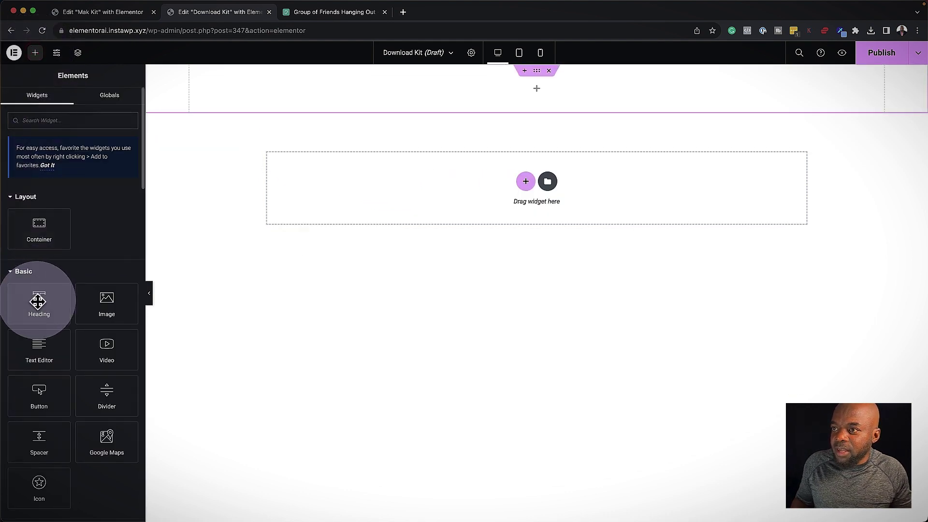
left_click_drag(37, 301, 506, 87)
triple_click(92, 167)
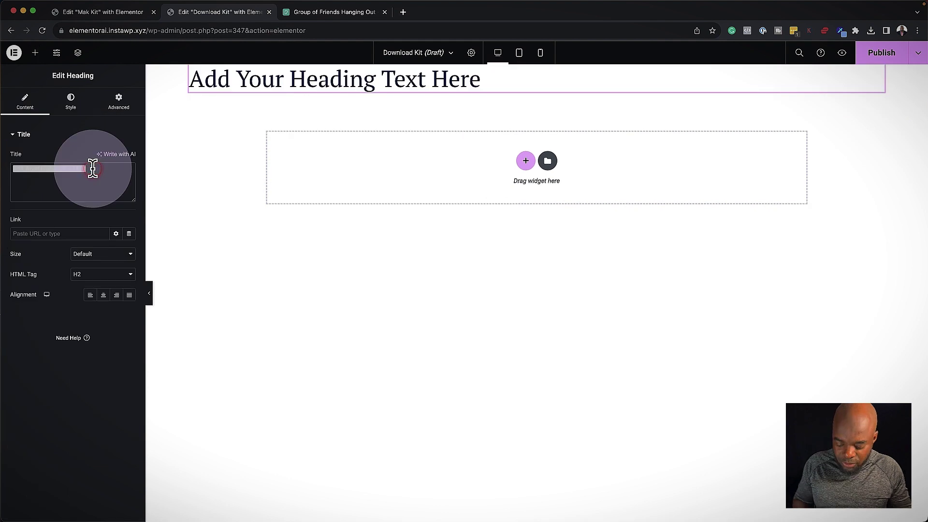
type("Thank ")
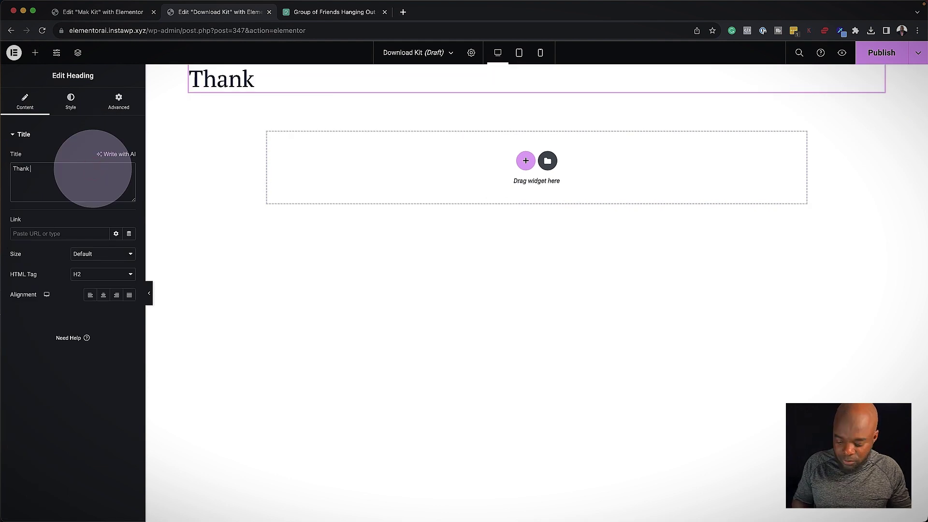
type("You!")
left_click(104, 295)
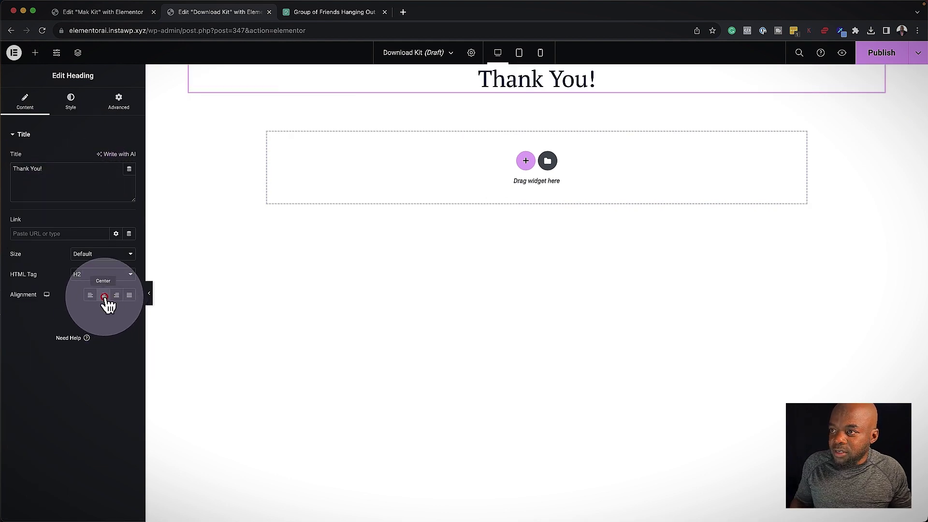
Step: Add a text paragraph below the "Thank You!" heading, keeping its placeholder text, and centre it
left_click(35, 52)
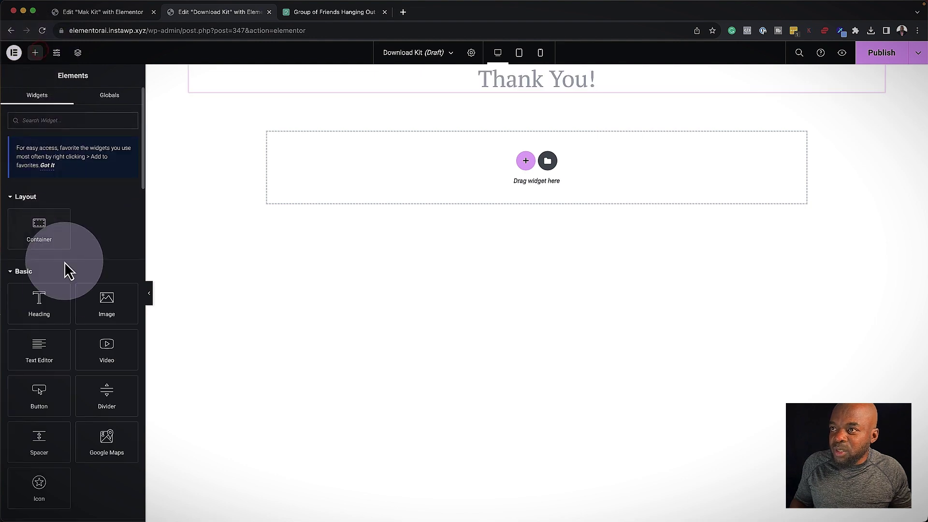
left_click_drag(41, 339, 498, 88)
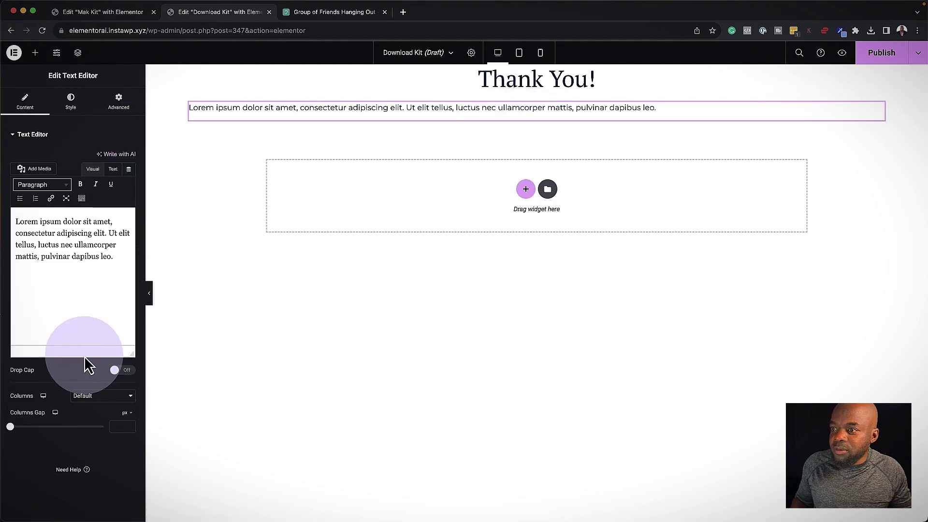
left_click(71, 102)
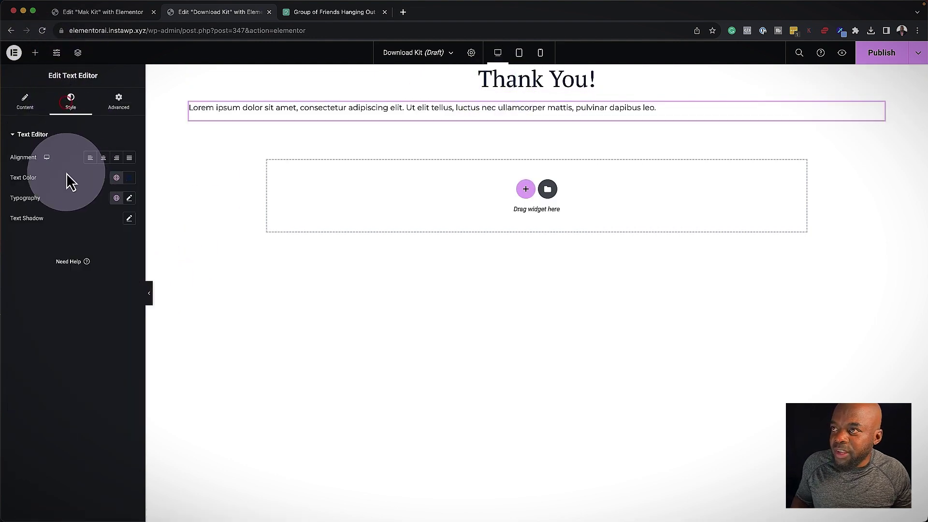
left_click(103, 158)
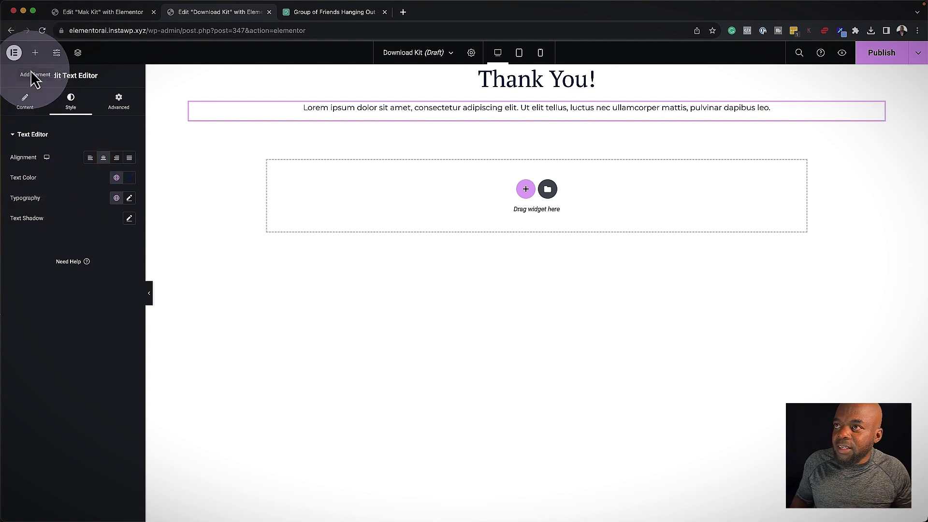
Step: Add a Medium "Download Now" button below the paragraph and link it to the uploaded elementor-kit-2.zip file
left_click(35, 52)
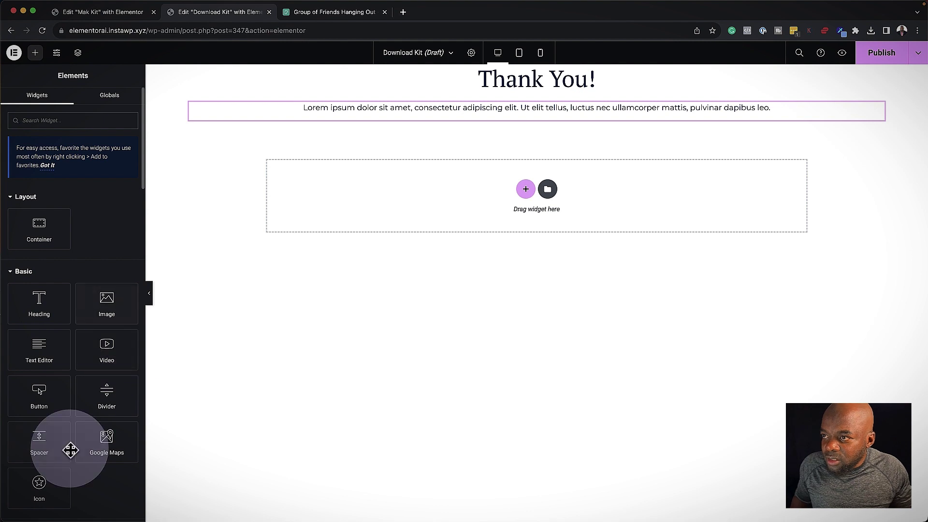
scroll(71, 450, "down", 2)
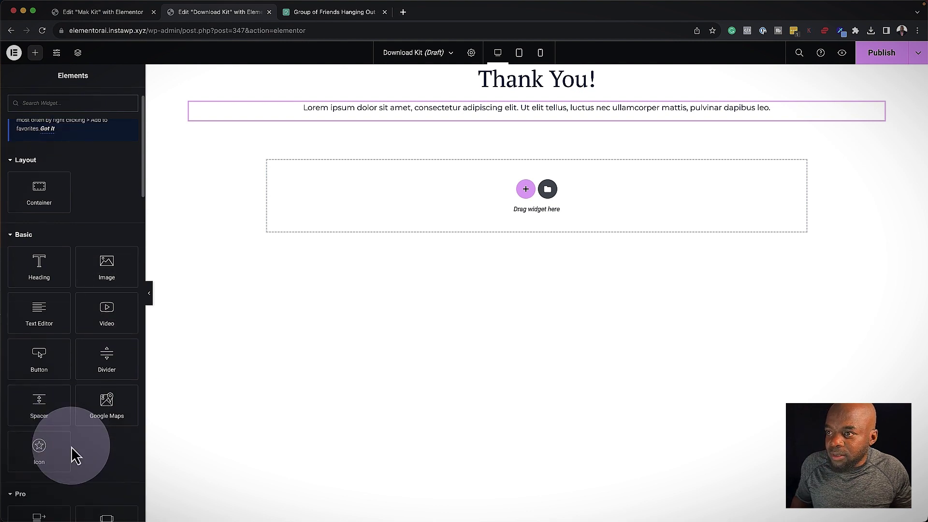
left_click_drag(42, 356, 460, 116)
left_click(107, 177)
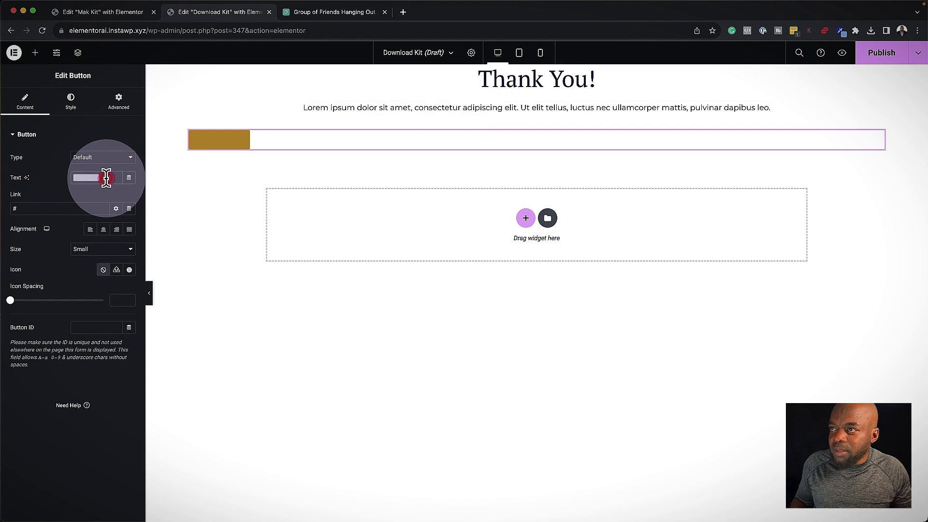
type("Downlo")
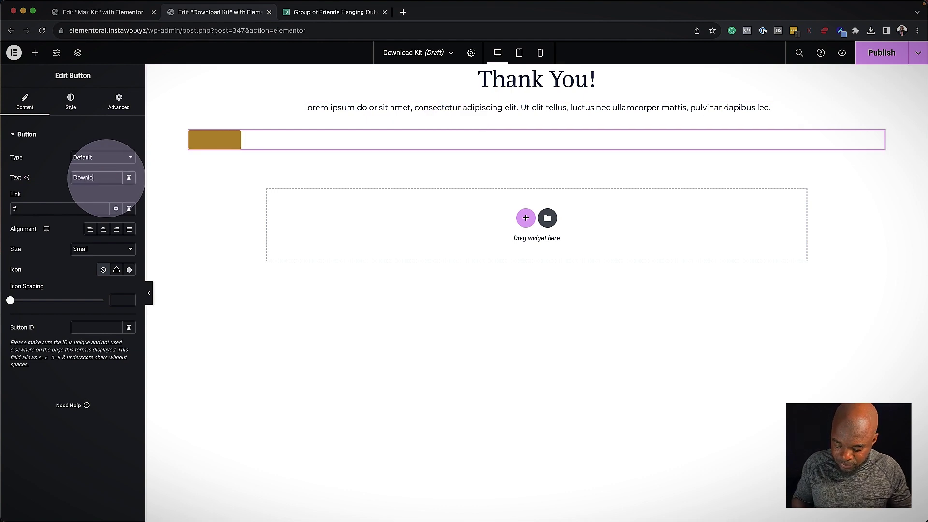
type("ad Now")
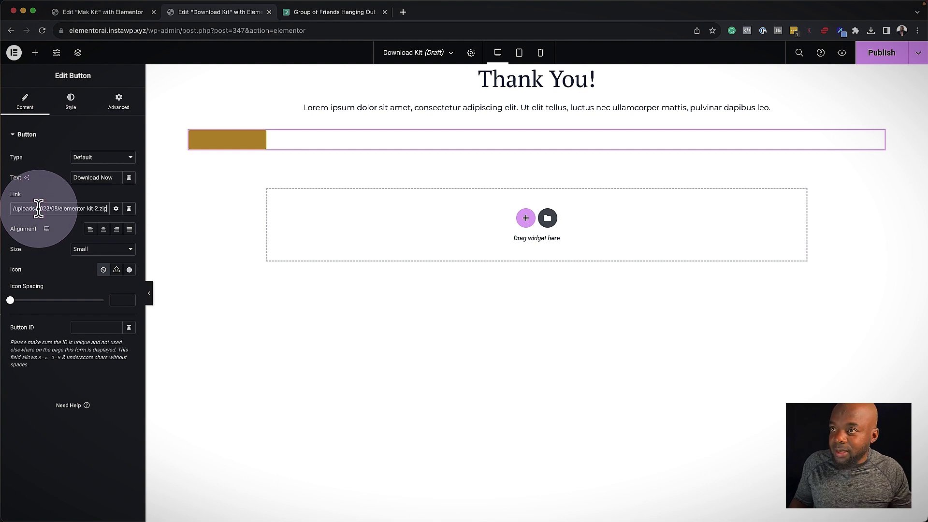
left_click(103, 249)
left_click(114, 260)
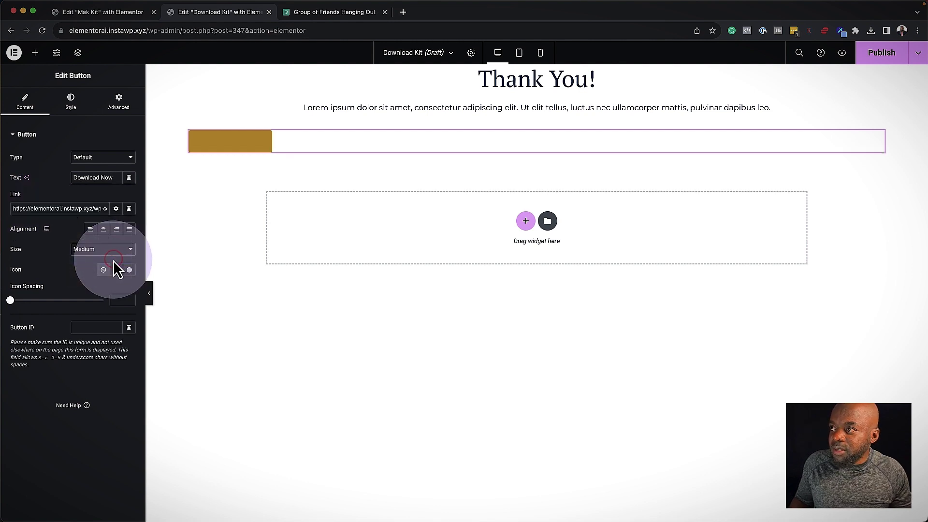
Step: Set the Download Now button's text colour to the global Primary colour and centre the button with Align Self
left_click(74, 104)
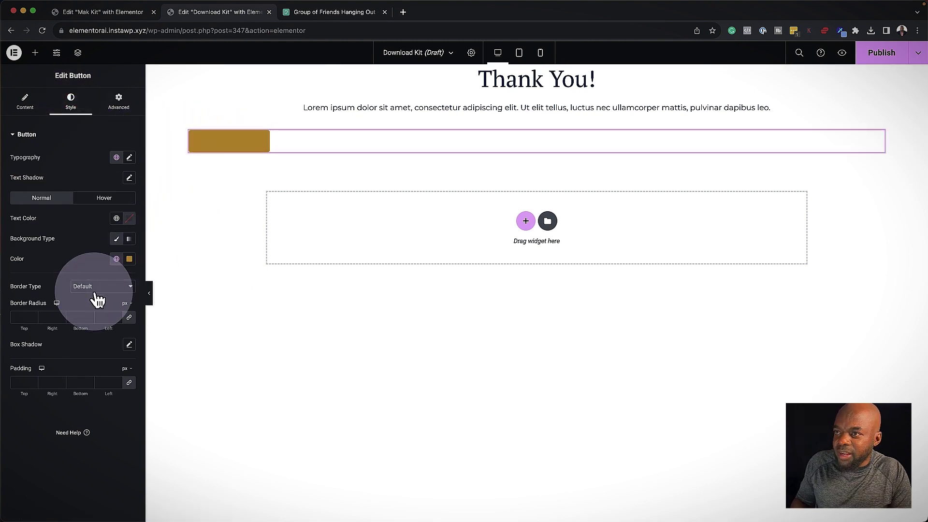
left_click(116, 218)
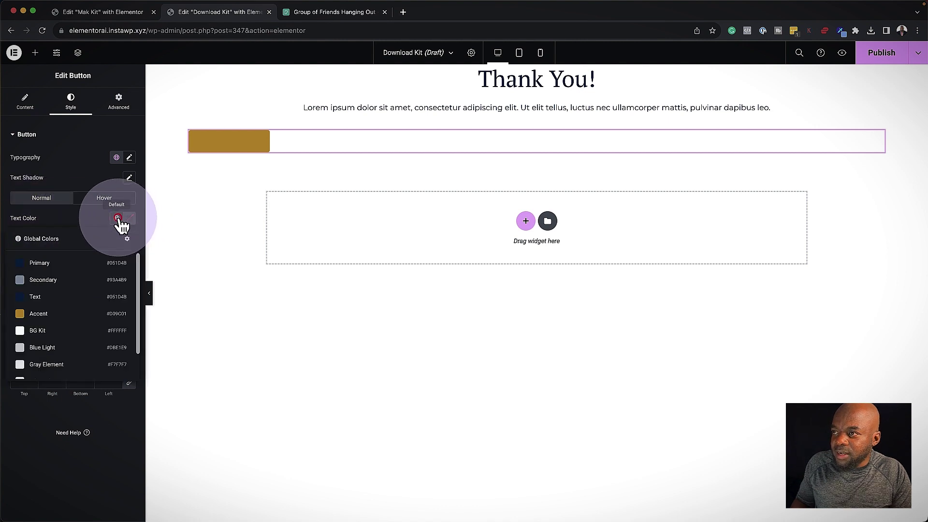
left_click(50, 261)
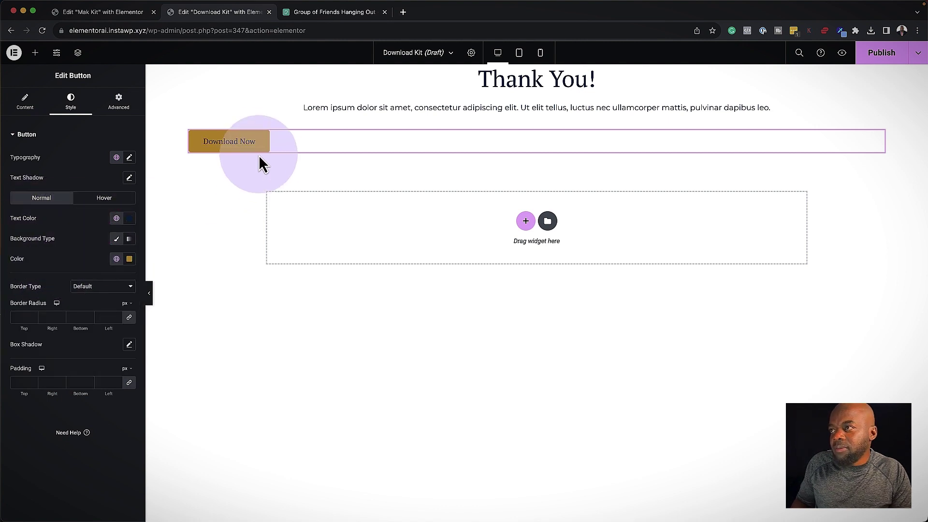
left_click(121, 101)
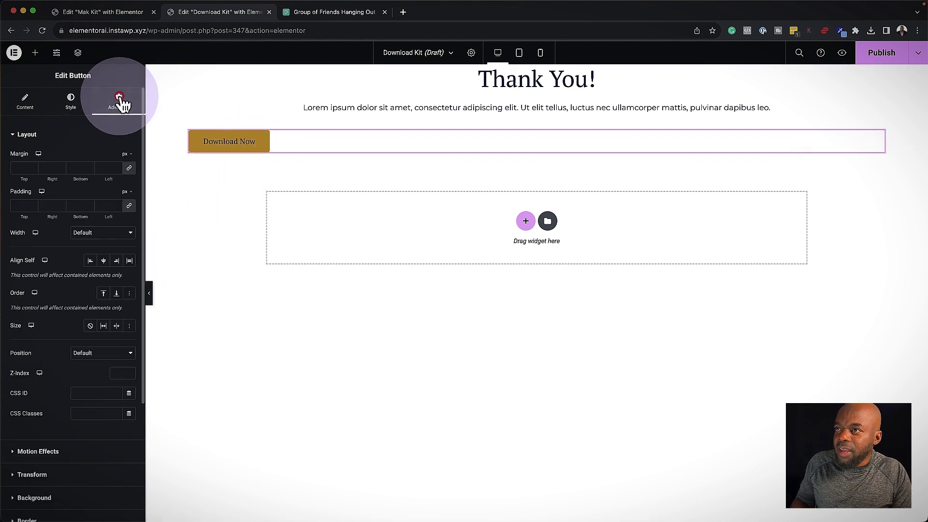
left_click(103, 261)
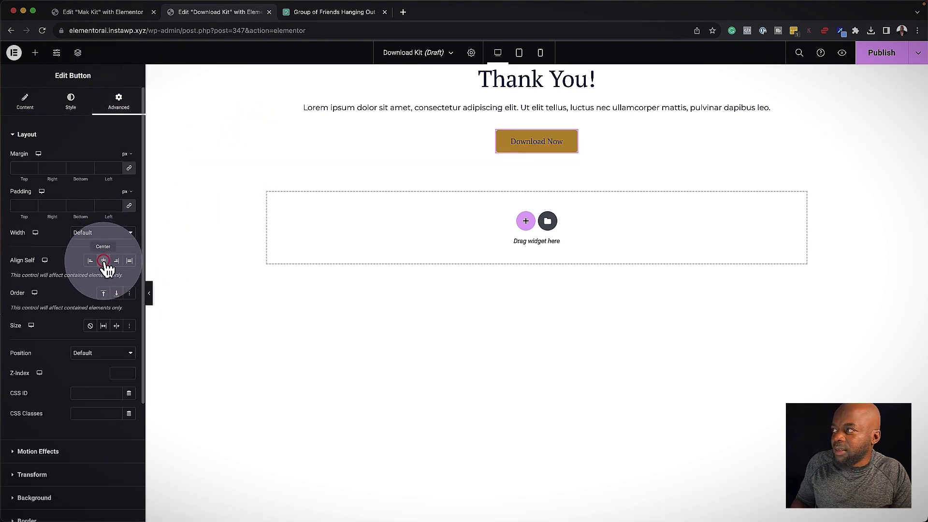
Step: Give the container a minimum height of 100 vh with vertically centred content and publish the Download Kit page
left_click(537, 71)
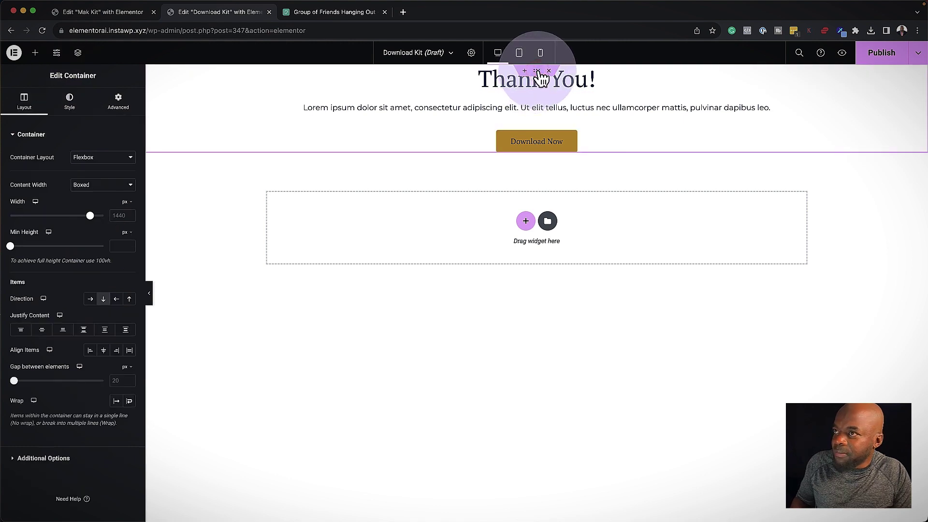
left_click(129, 233)
left_click(126, 274)
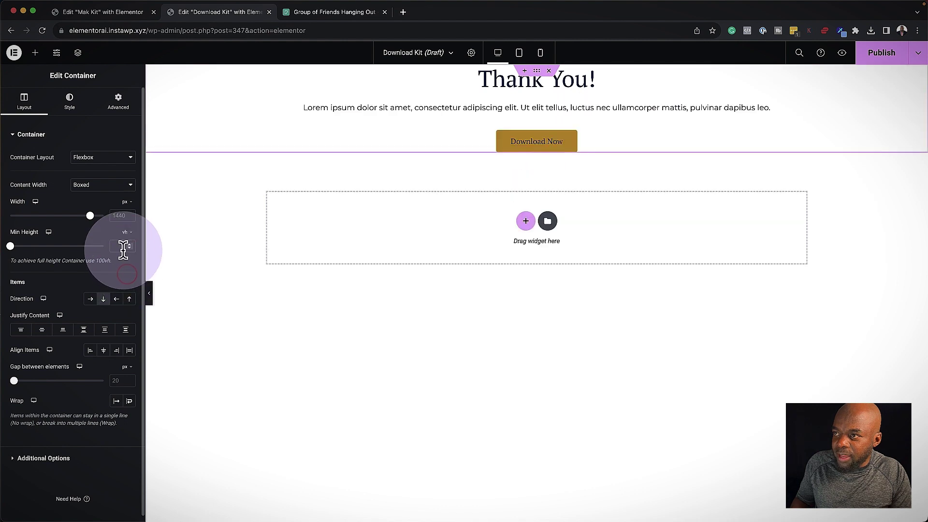
left_click(119, 247)
type("100")
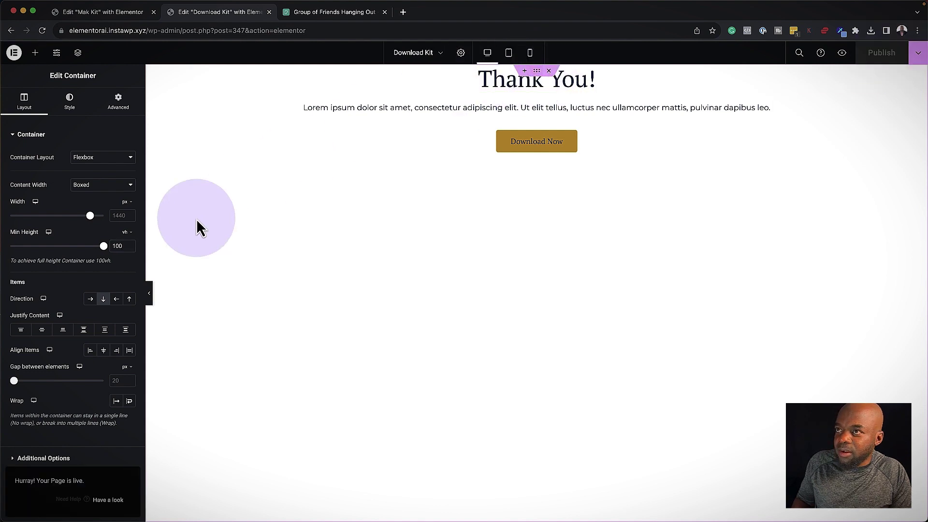
left_click(41, 330)
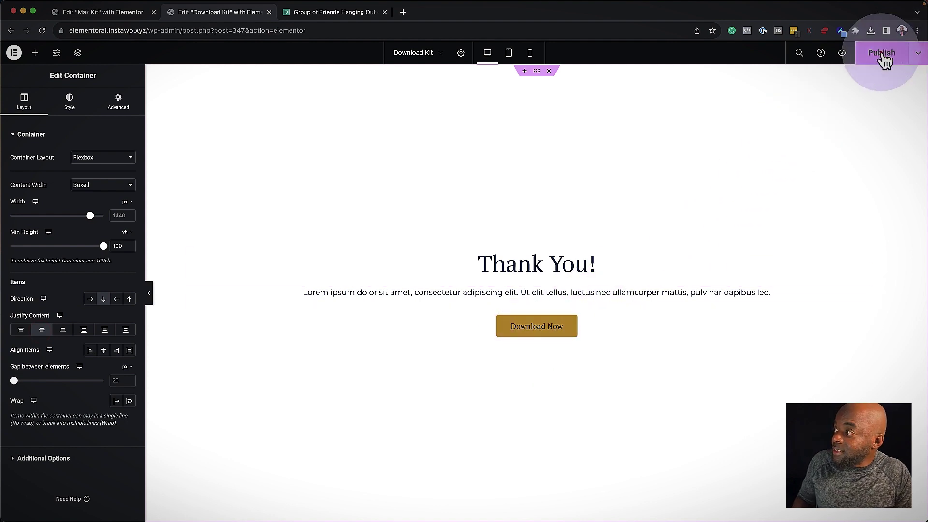
Step: Test the kit download with the Download Now button on the published Download Kit page
left_click(464, 334)
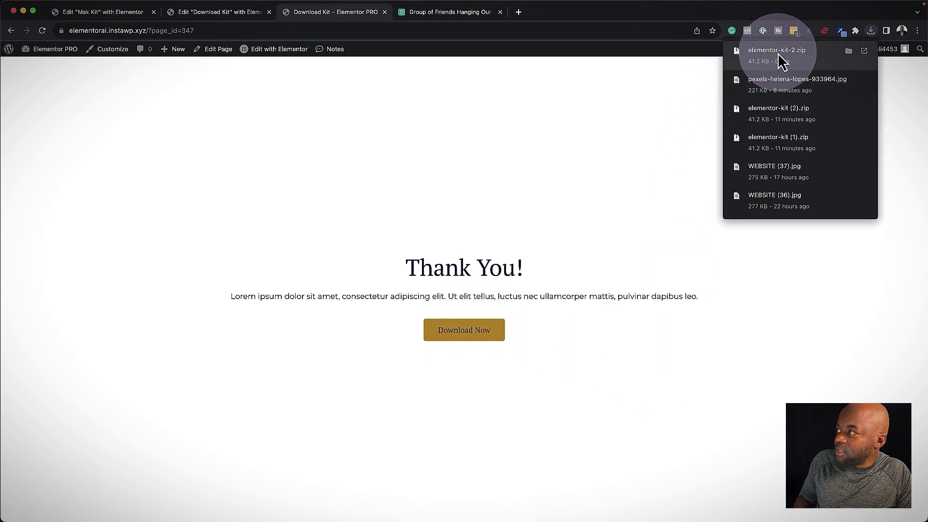
left_click(314, 150)
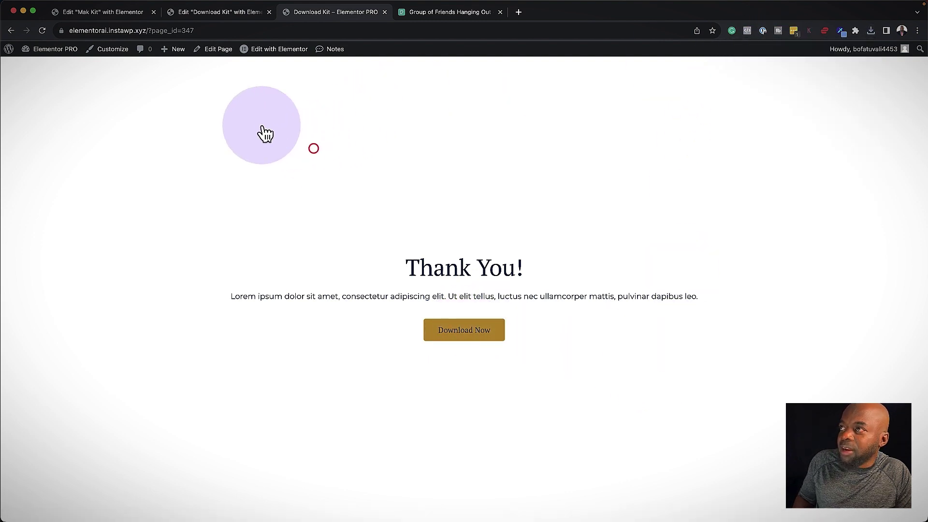
Step: Copy the Download Kit page's URL, set it as the Mak Kit Stripe button's Redirect After Success address, and publish the change
left_click(232, 30)
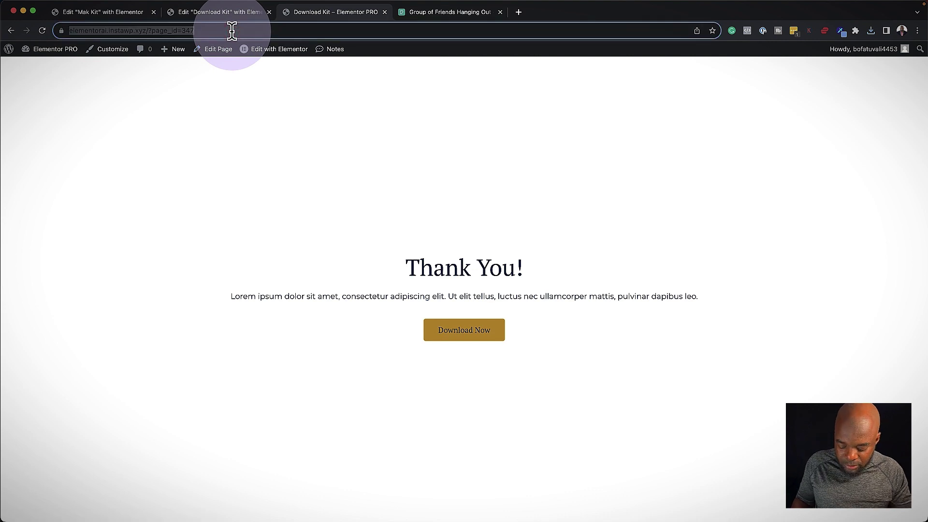
left_click(137, 13)
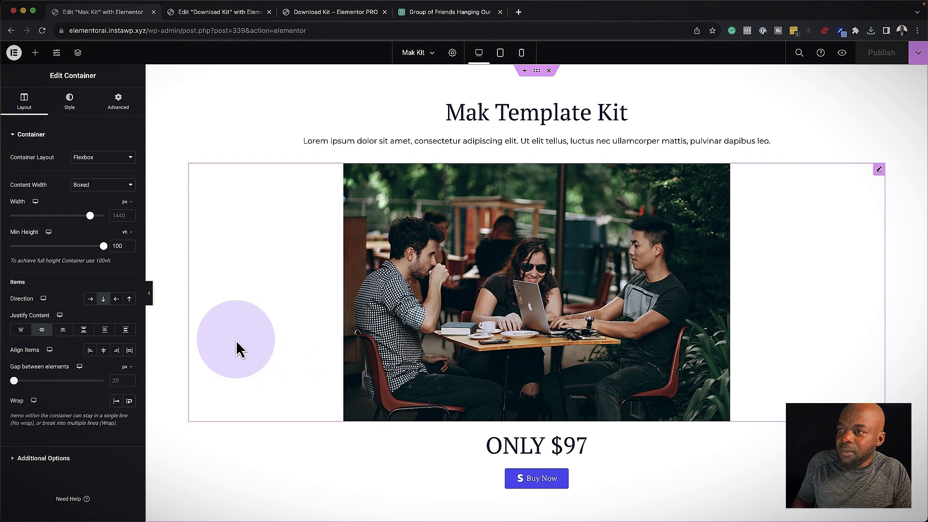
left_click(566, 479)
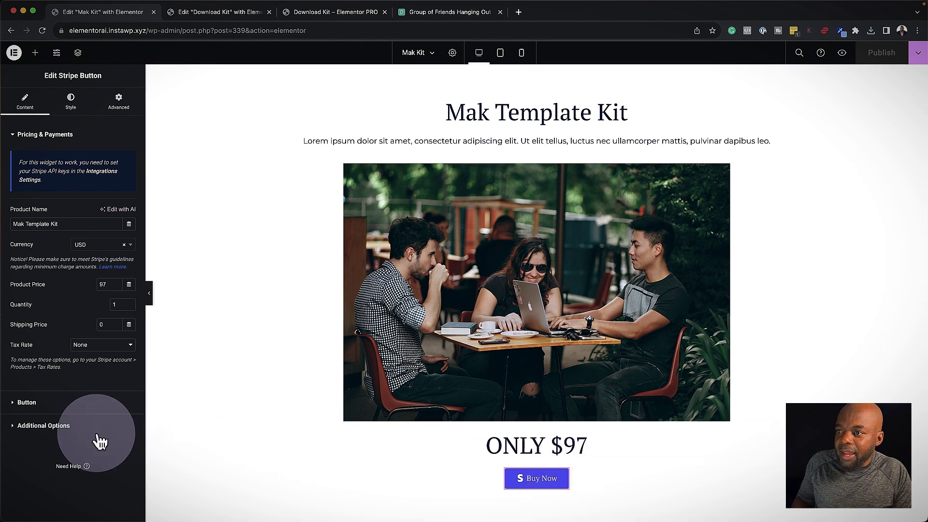
left_click(48, 428)
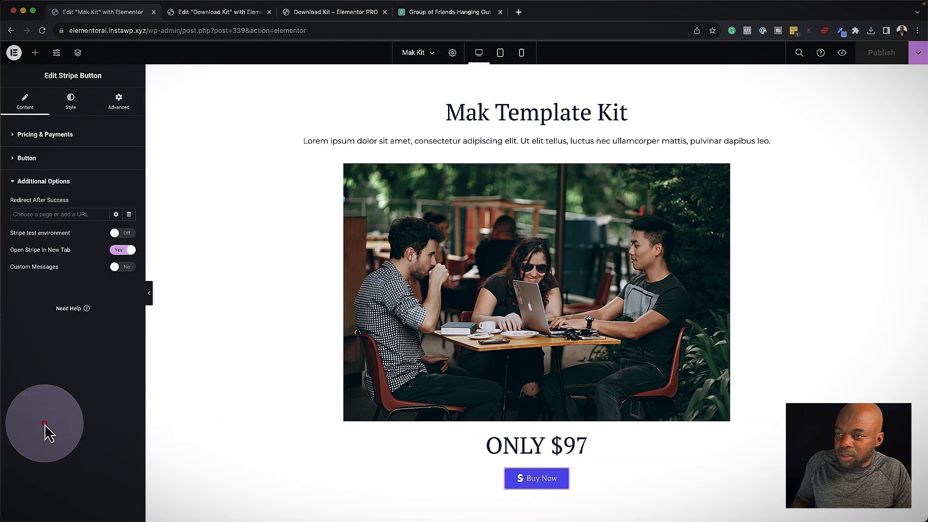
left_click(84, 214)
key("super+v")
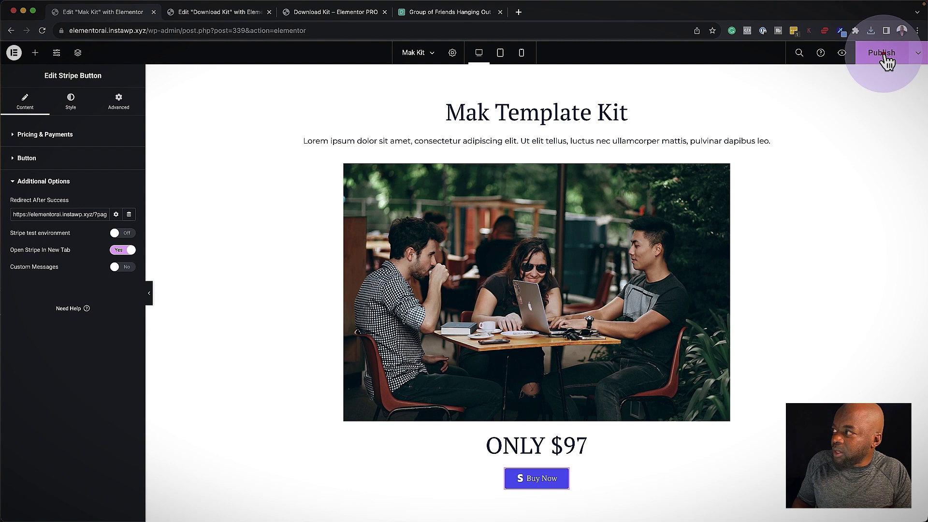
scroll(305, 359, "down", 3)
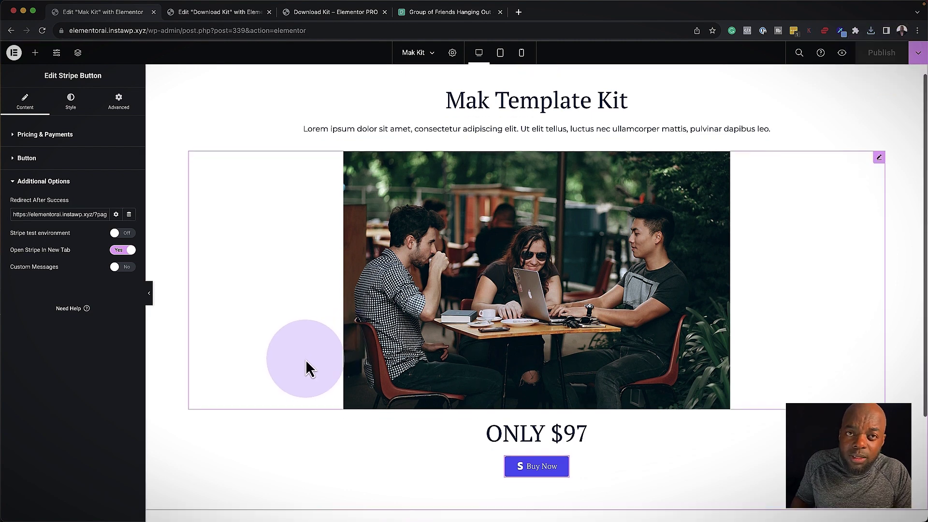
scroll(471, 411, "down", 1)
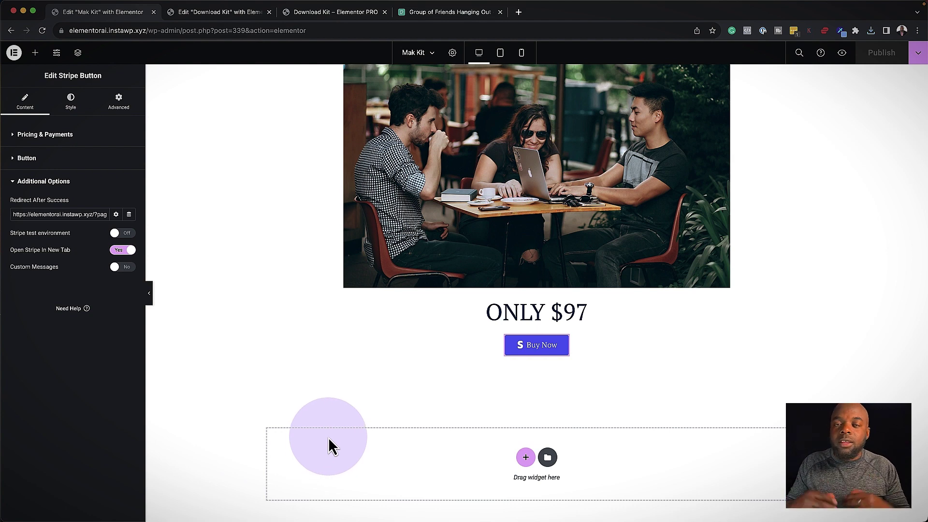
scroll(239, 272, "up", 4)
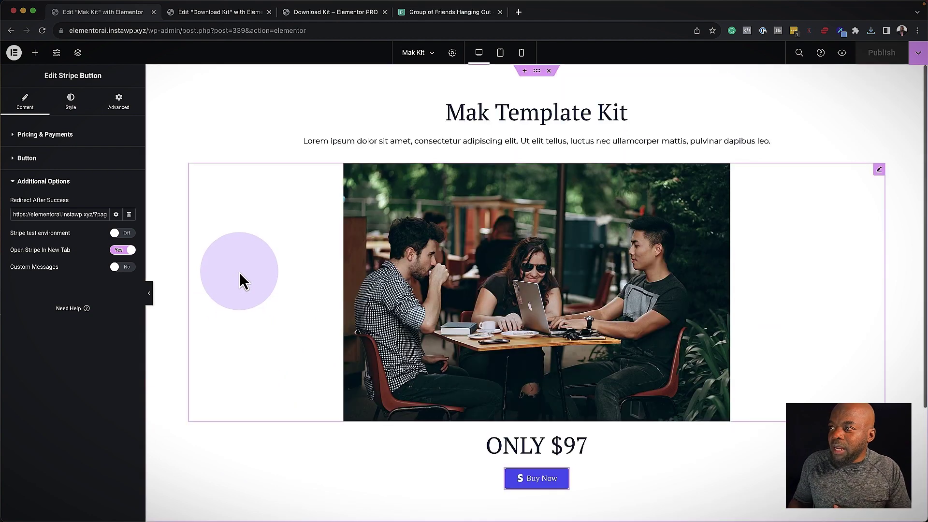